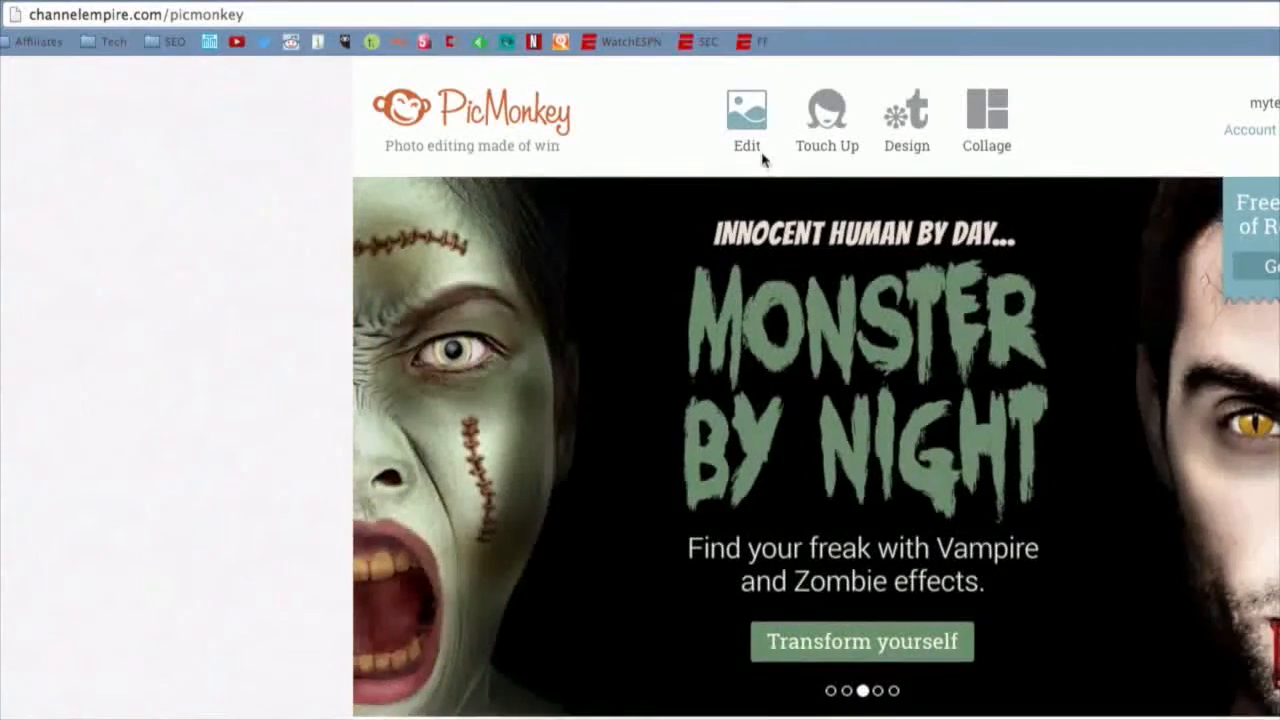
{"action": "mouse_move", "coordinate": [751, 137]}
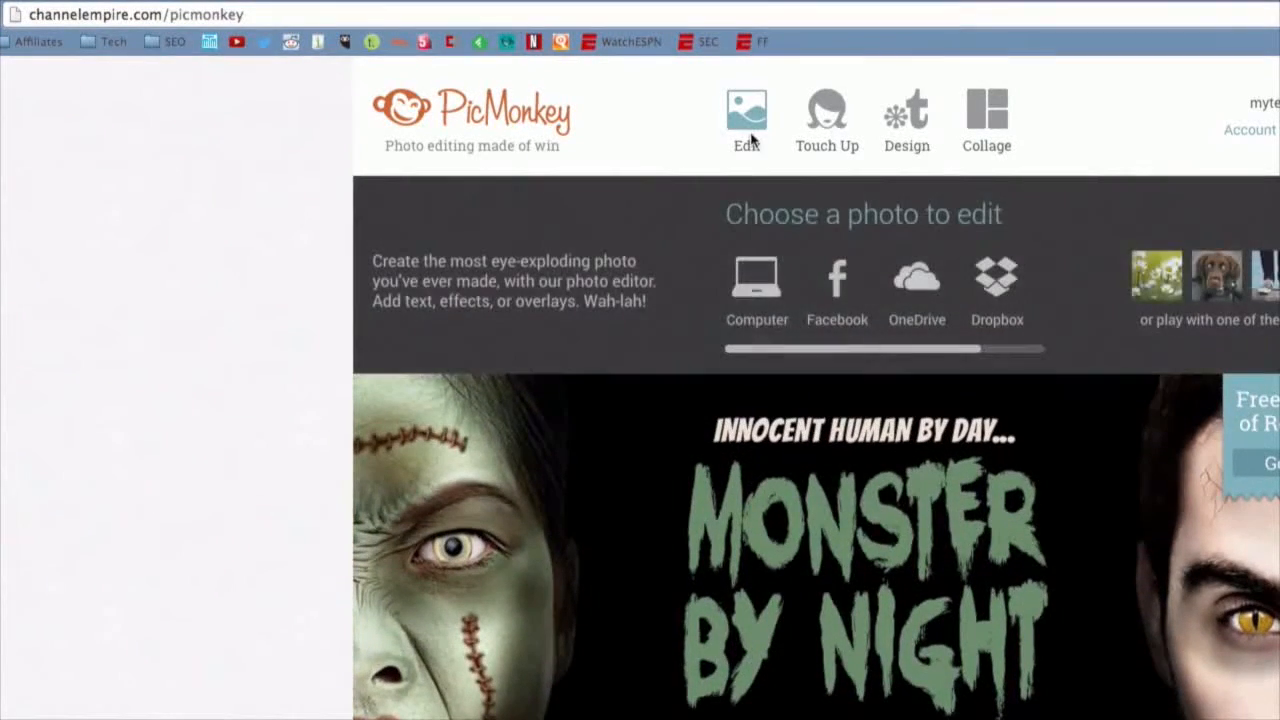
{"action": "left_click", "coordinate": [757, 288]}
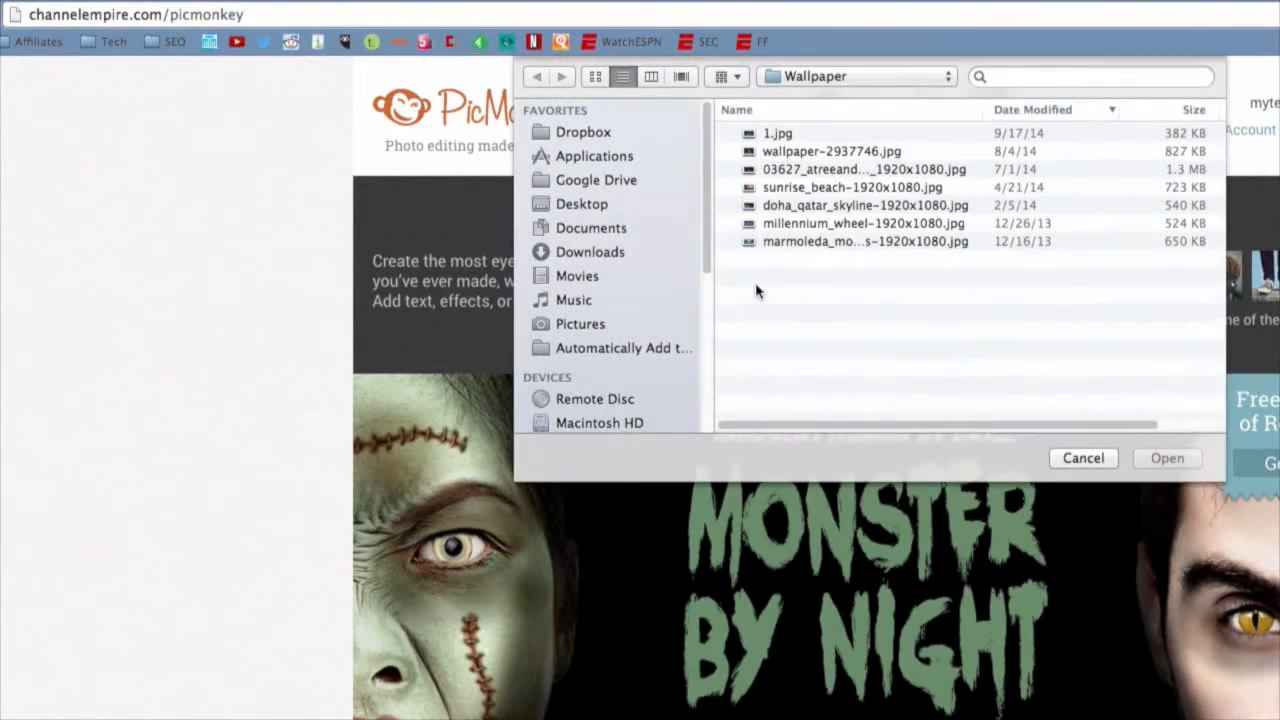
{"action": "left_click", "coordinate": [806, 151]}
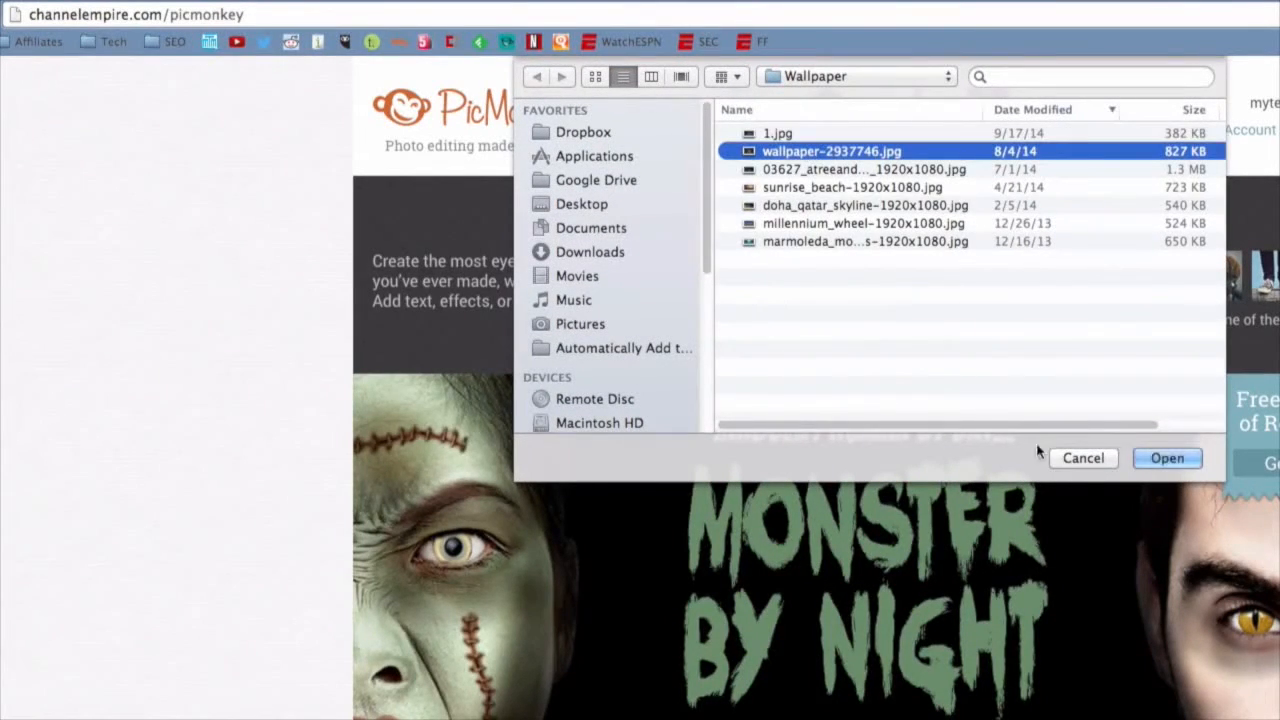
{"action": "left_click", "coordinate": [1087, 458]}
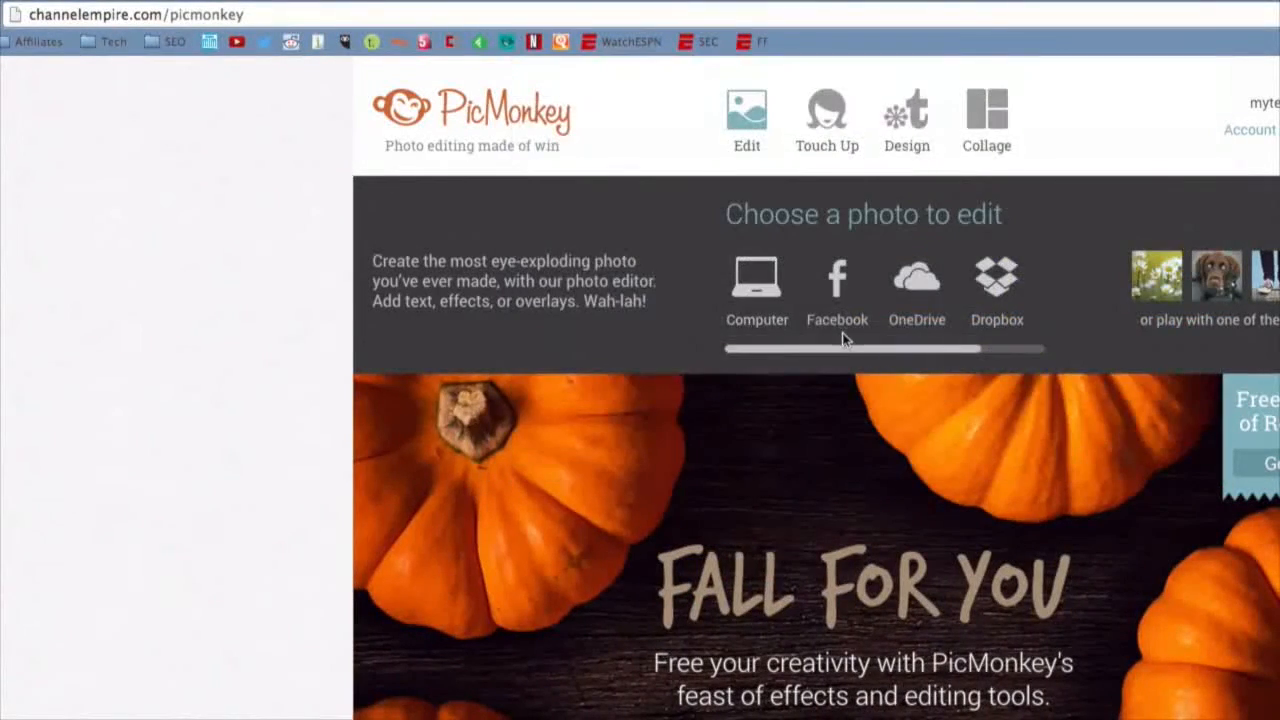
- Create a custom 1280 × 720 pixel design canvas and color it orange (ff7d42)
{"action": "left_click", "coordinate": [907, 115]}
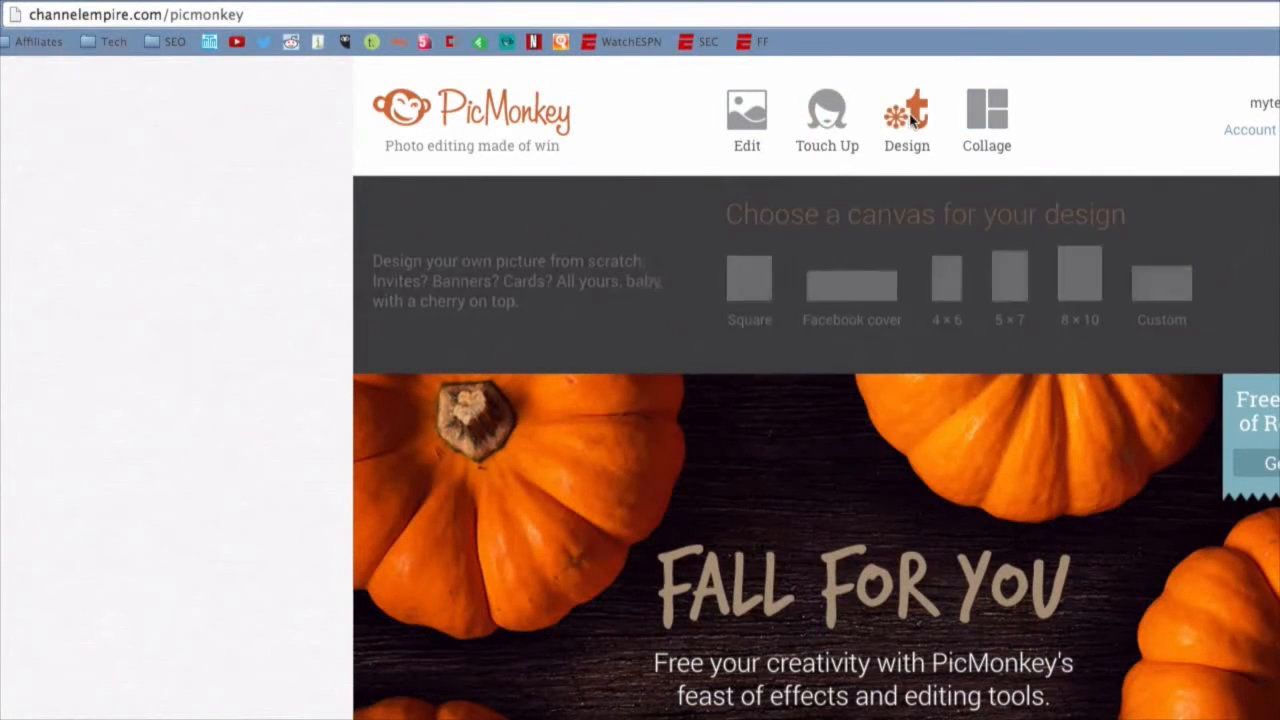
{"action": "left_click", "coordinate": [1163, 285]}
{"action": "left_click", "coordinate": [796, 262]}
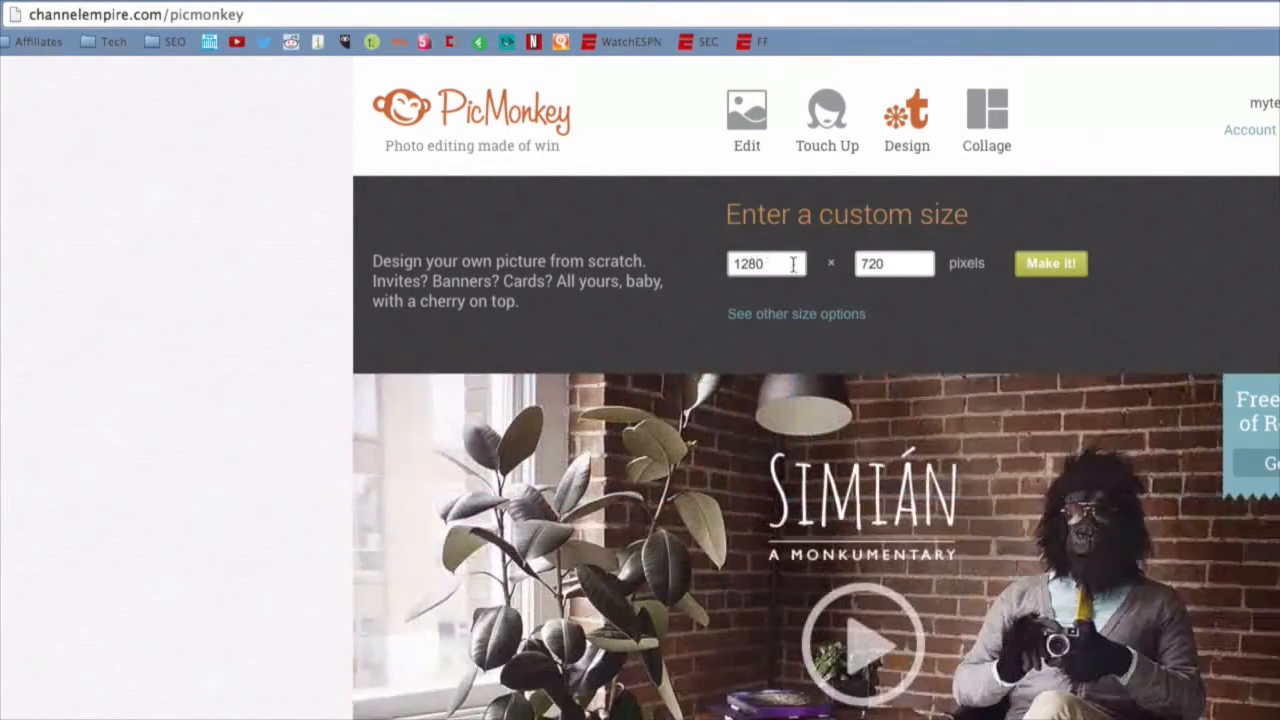
{"action": "left_click", "coordinate": [890, 263]}
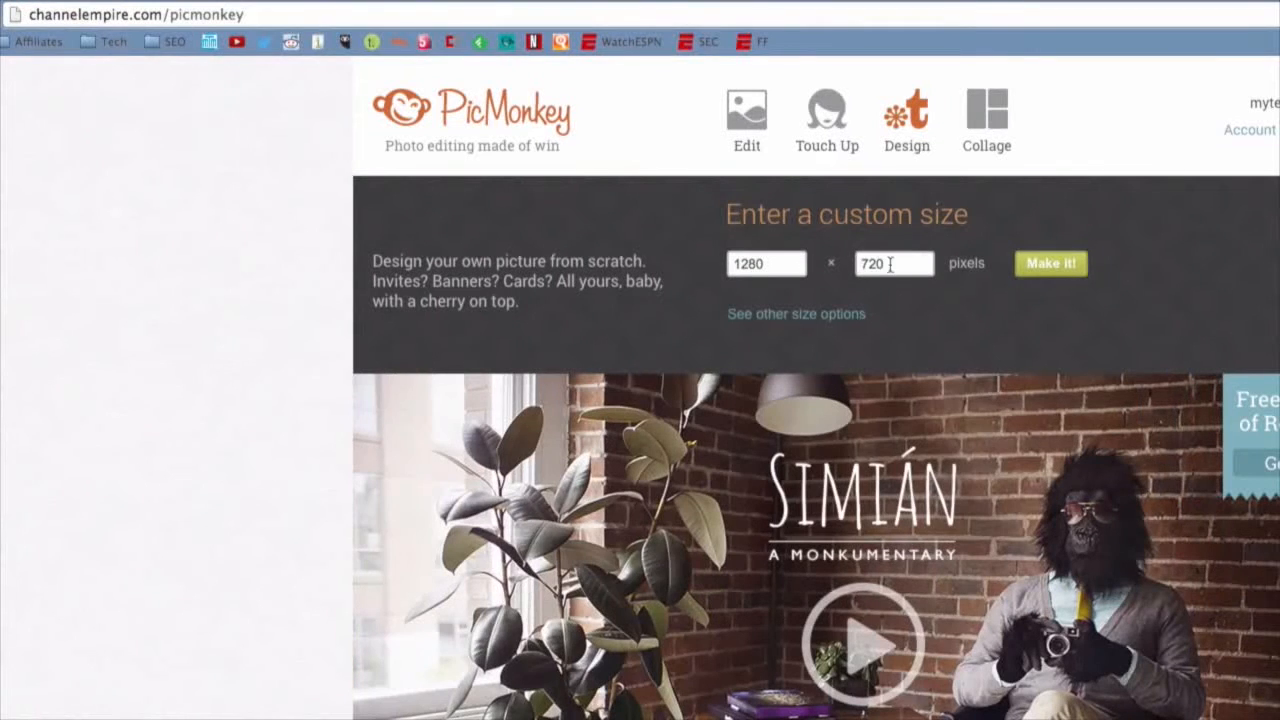
{"action": "left_click", "coordinate": [1041, 265]}
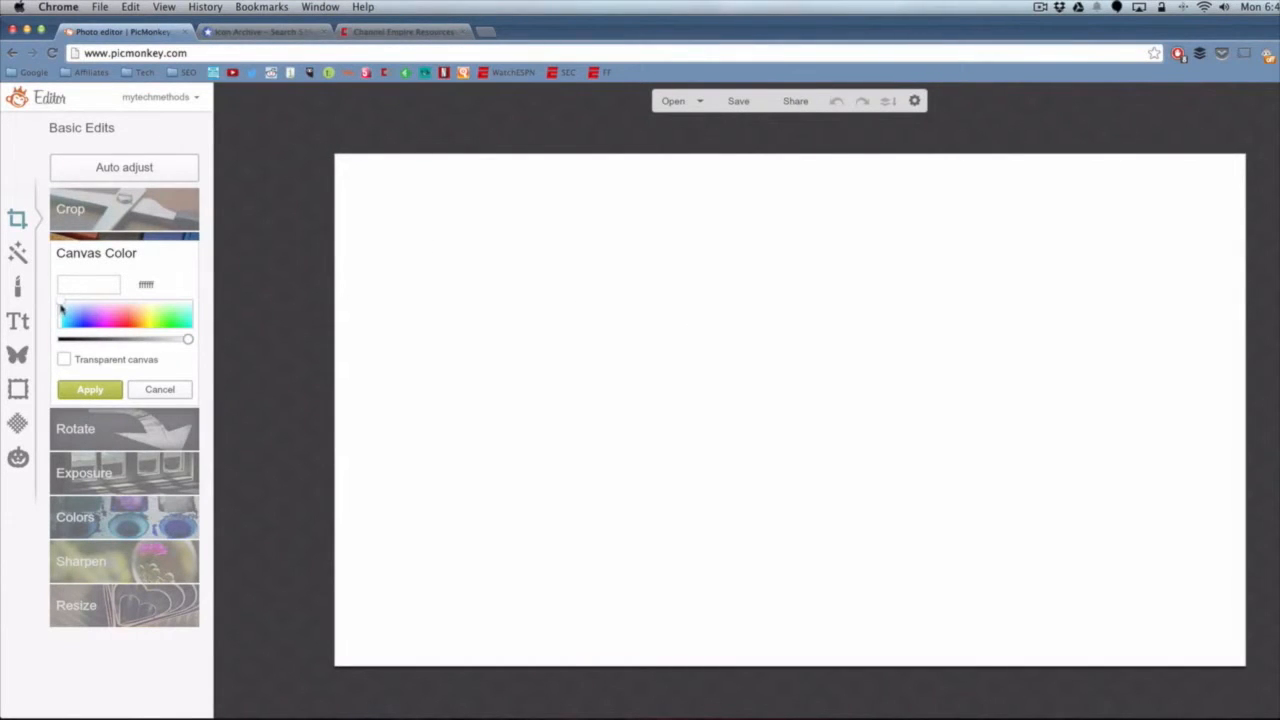
{"action": "left_click_drag", "start_coordinate": [60, 307], "coordinate": [154, 317]}
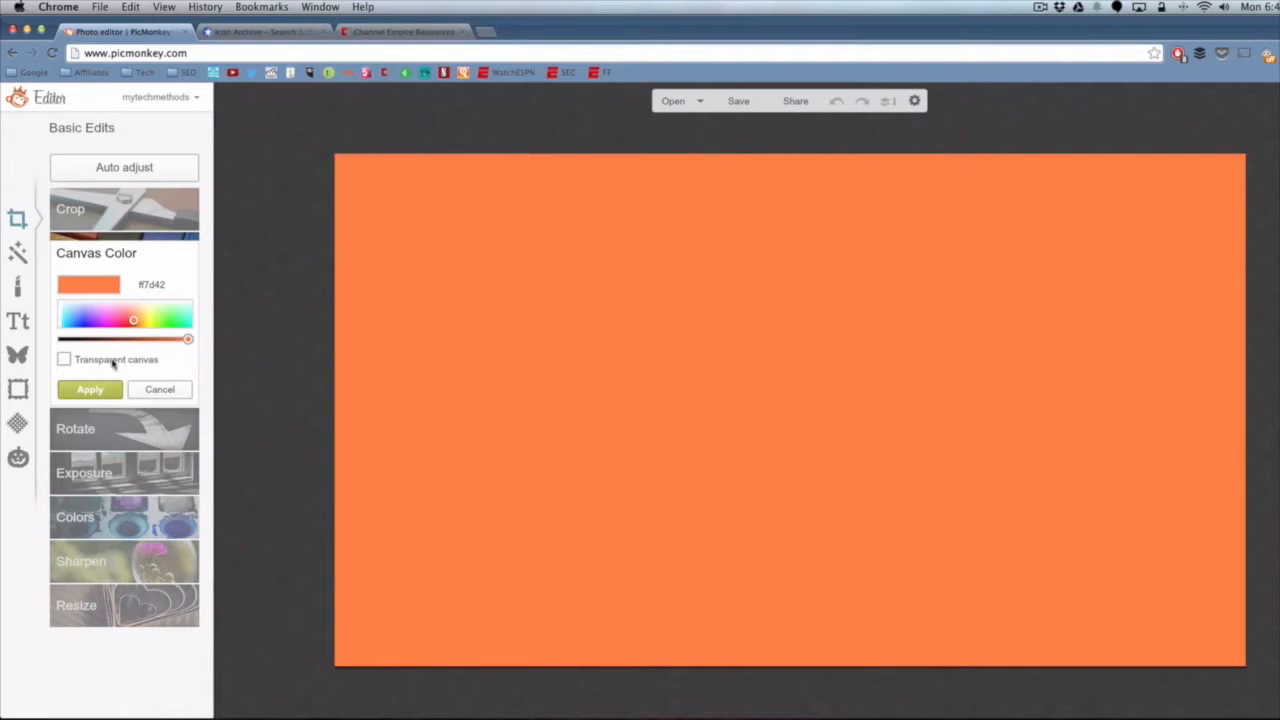
{"action": "left_click", "coordinate": [101, 389]}
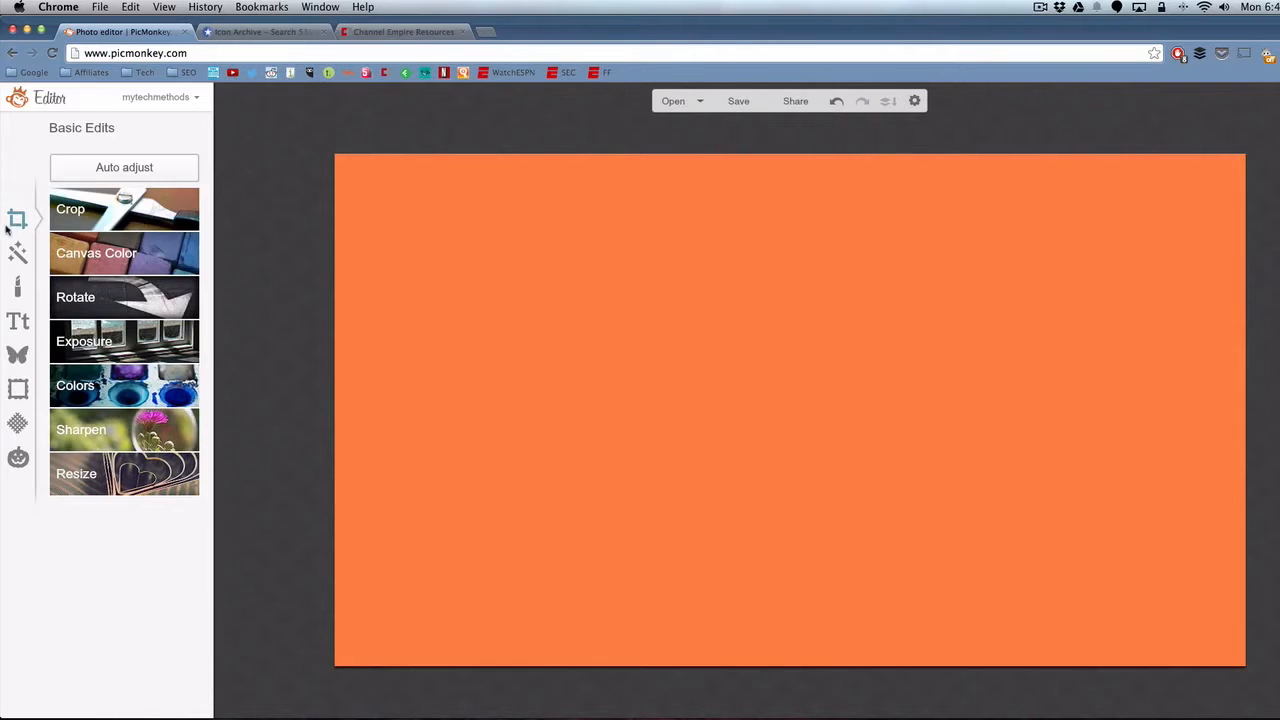
- Apply the Dark Edges effect to the canvas with size 11, intensity 0% and a near-black color
{"action": "left_click", "coordinate": [18, 252]}
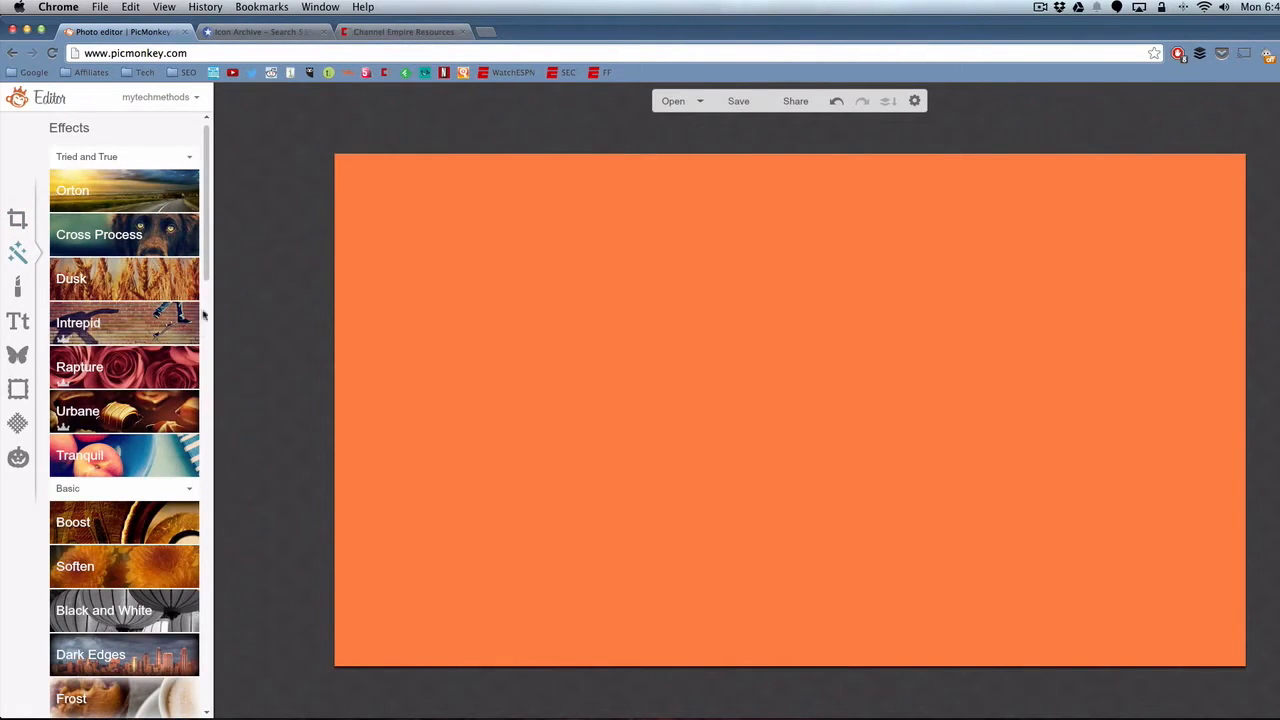
{"action": "left_click_drag", "start_coordinate": [206, 280], "coordinate": [208, 358]}
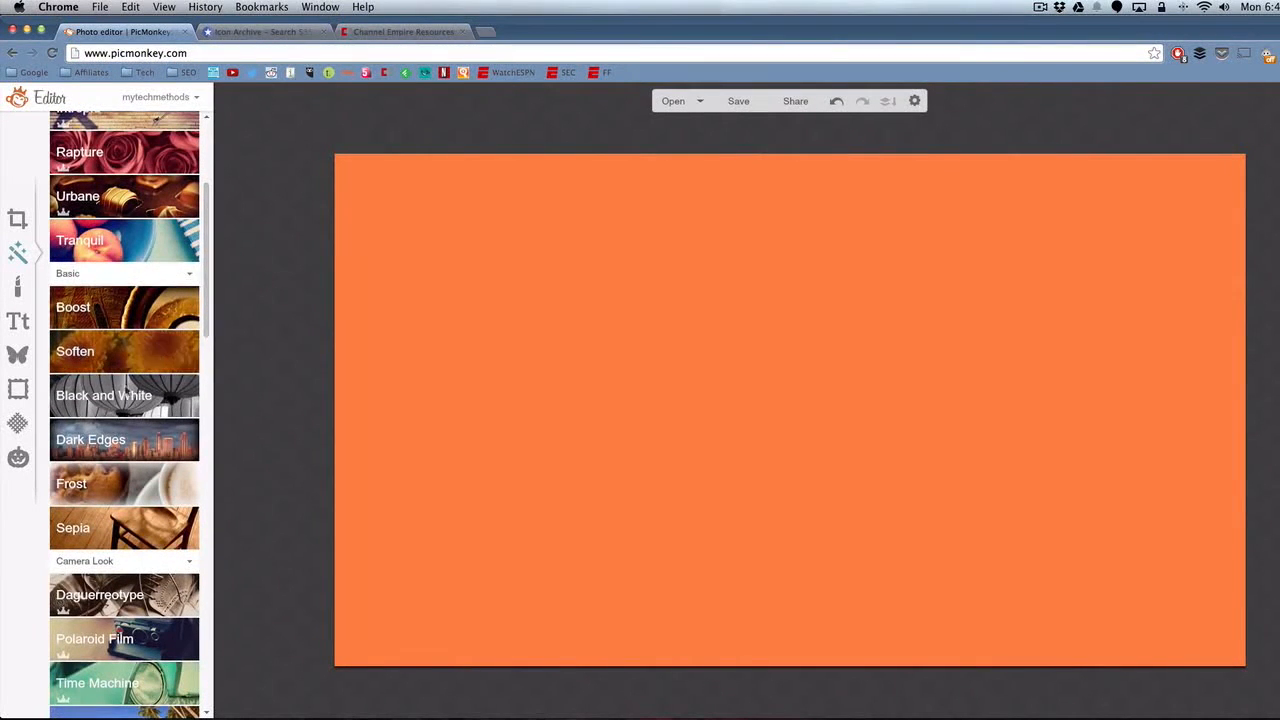
{"action": "left_click", "coordinate": [130, 448]}
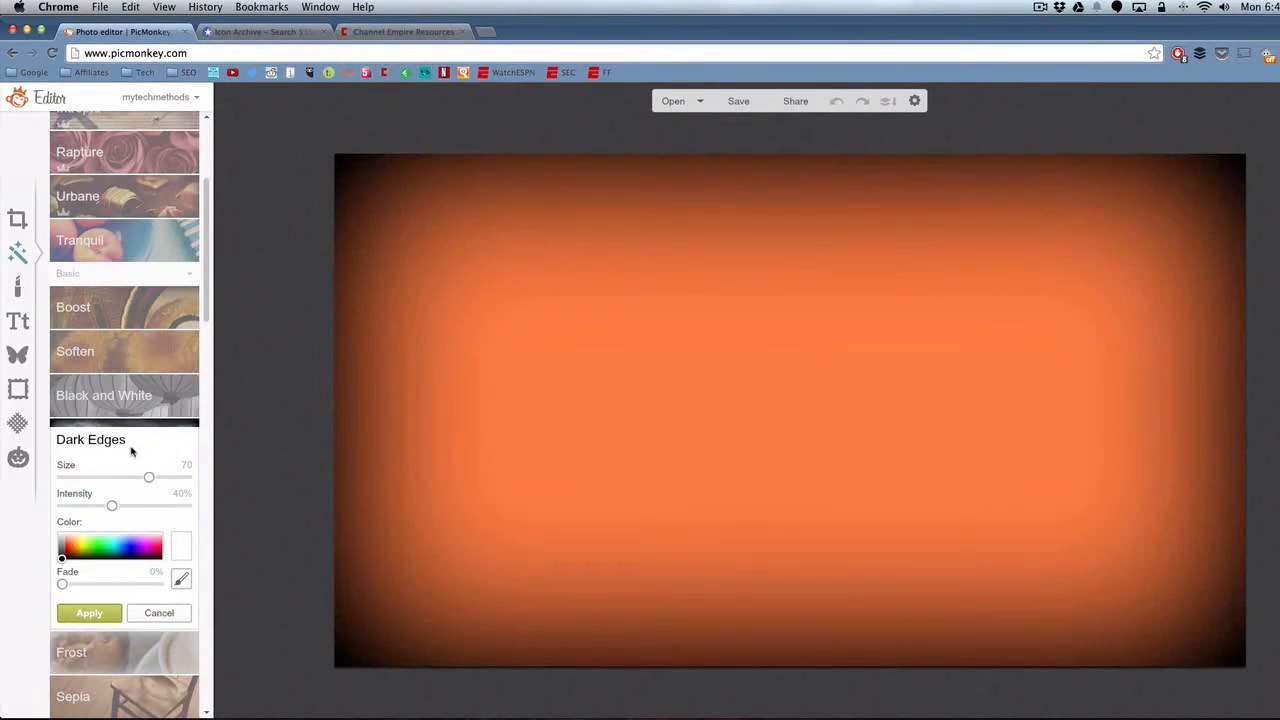
{"action": "left_click_drag", "start_coordinate": [128, 483], "coordinate": [66, 506]}
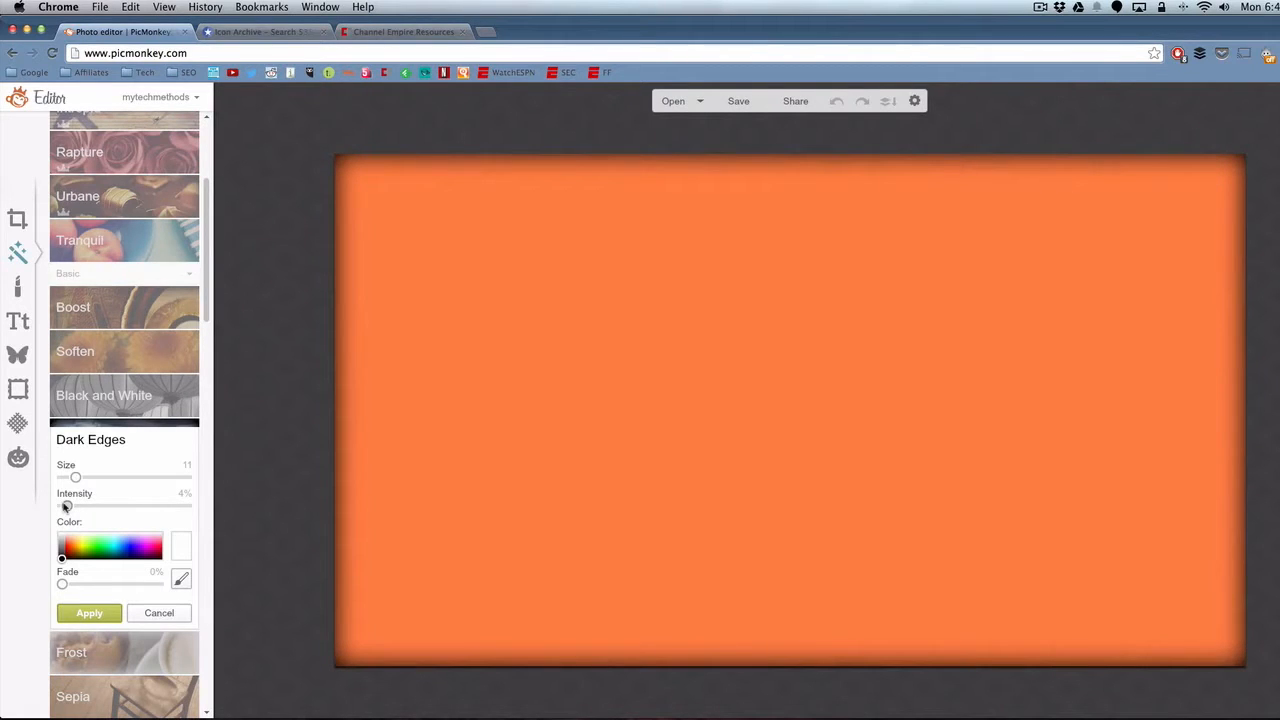
{"action": "left_click_drag", "start_coordinate": [66, 506], "coordinate": [48, 505]}
{"action": "mouse_move", "coordinate": [62, 558]}
{"action": "left_mouse_down"}
{"action": "mouse_move", "coordinate": [118, 544]}
{"action": "mouse_move", "coordinate": [112, 533]}
{"action": "mouse_move", "coordinate": [58, 556]}
{"action": "left_mouse_up"}
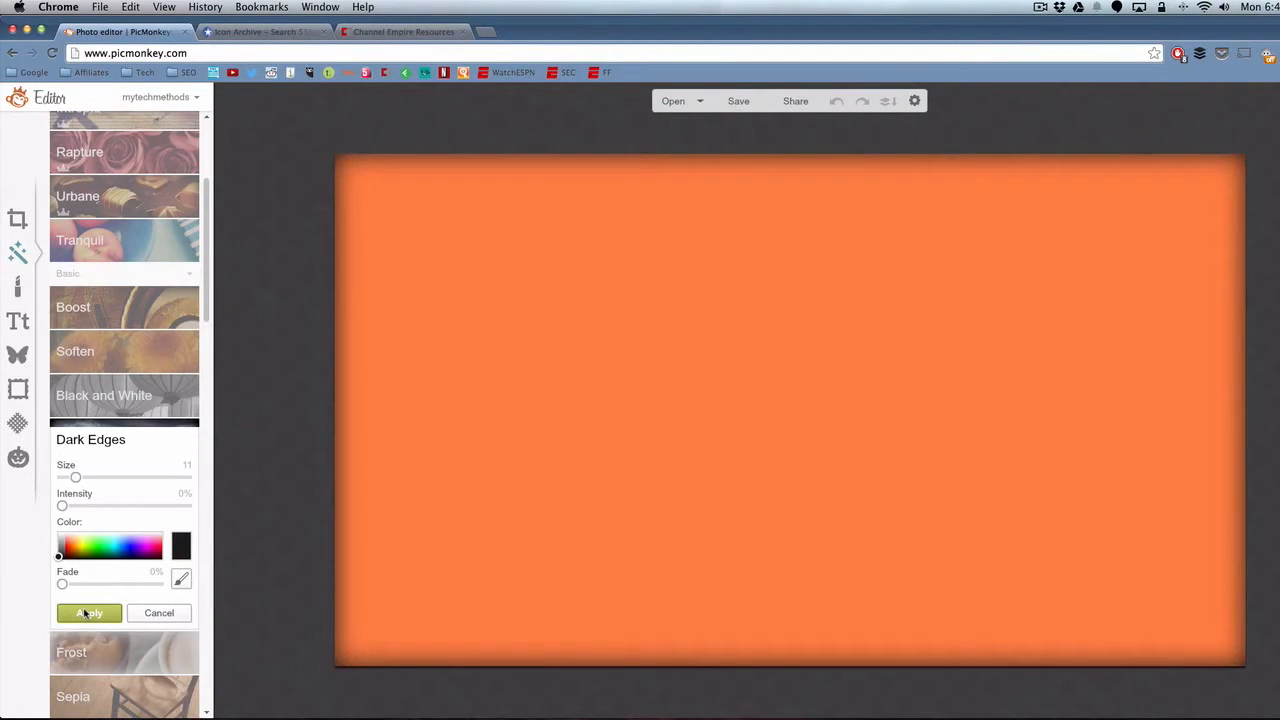
{"action": "left_click", "coordinate": [87, 613]}
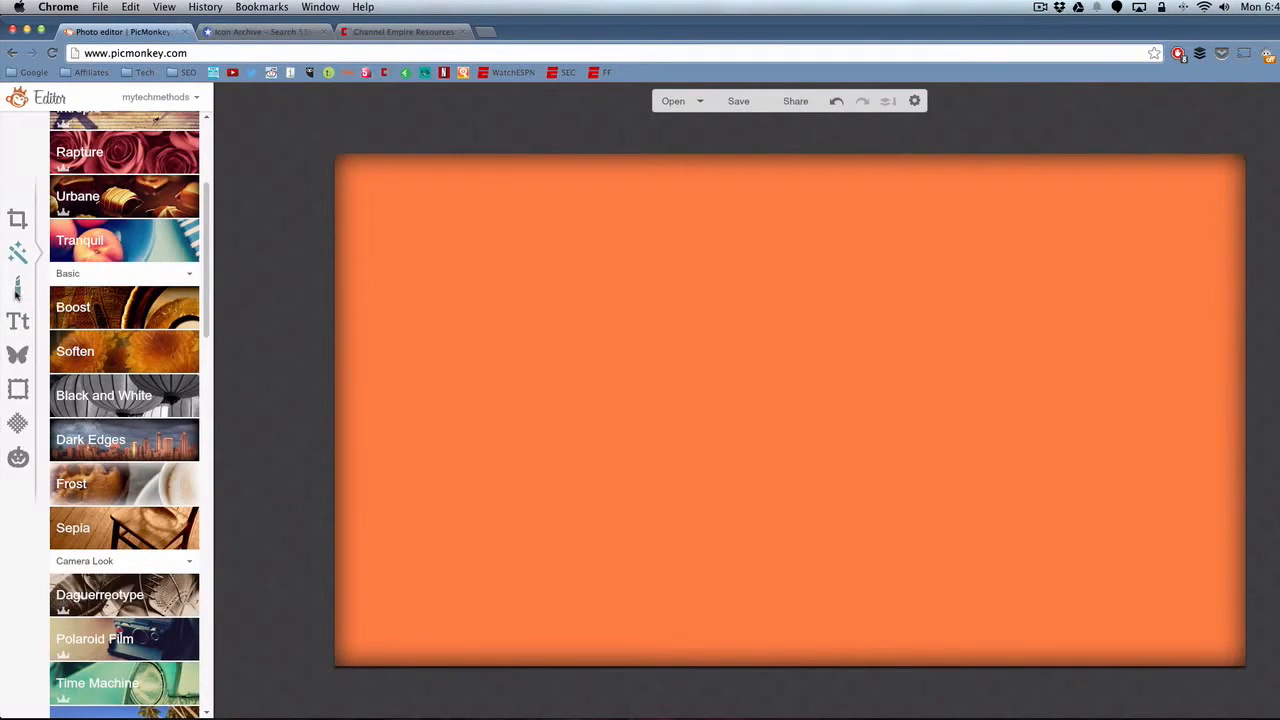
- Apply the Bokeh Shapes light effect with circles, no blur and a size of 20
{"action": "scroll", "coordinate": [146, 392], "scroll_direction": "down", "scroll_amount": 5}
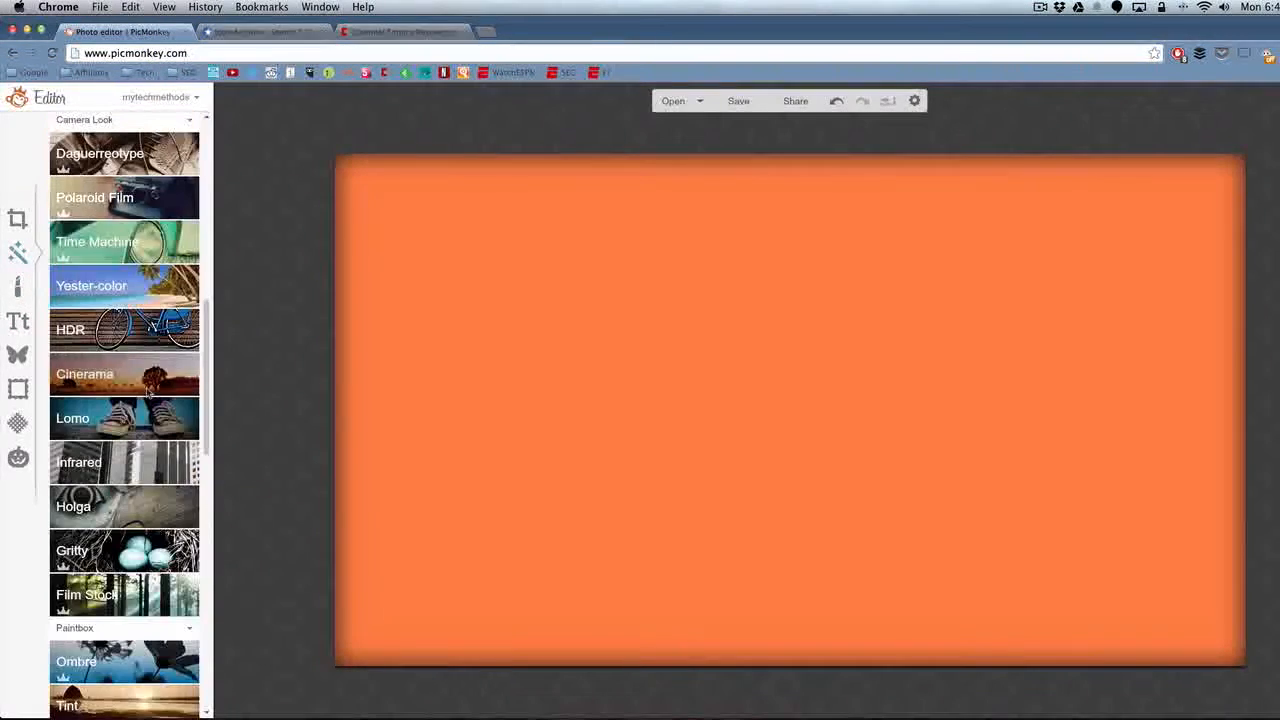
{"action": "scroll", "coordinate": [146, 392], "scroll_direction": "down", "scroll_amount": 5}
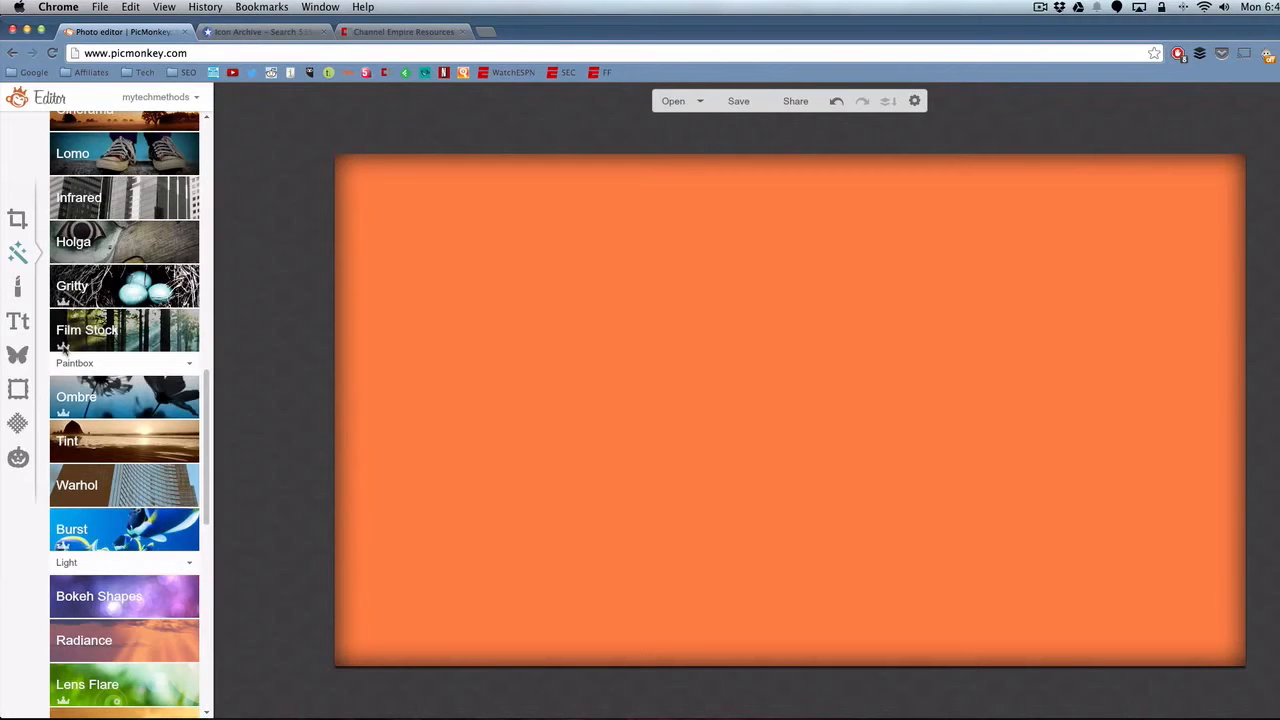
{"action": "mouse_move", "coordinate": [63, 346]}
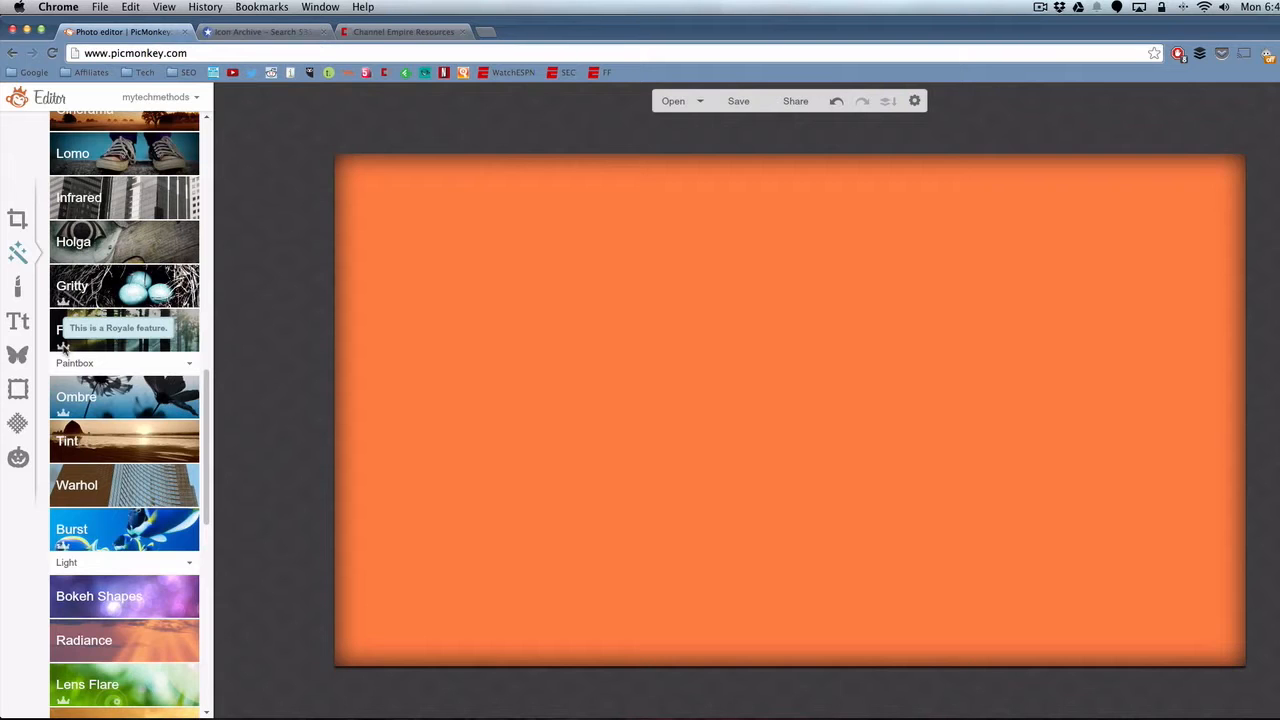
{"action": "left_click", "coordinate": [125, 596]}
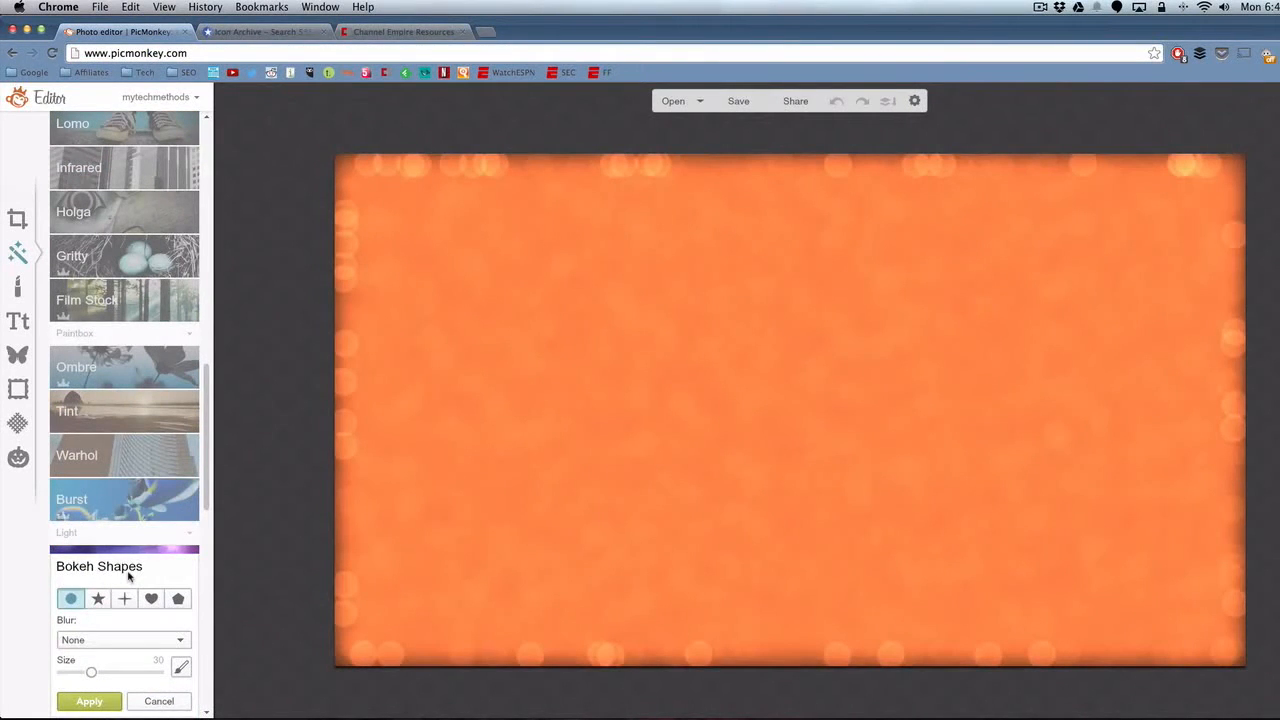
{"action": "left_click_drag", "start_coordinate": [91, 496], "coordinate": [74, 497]}
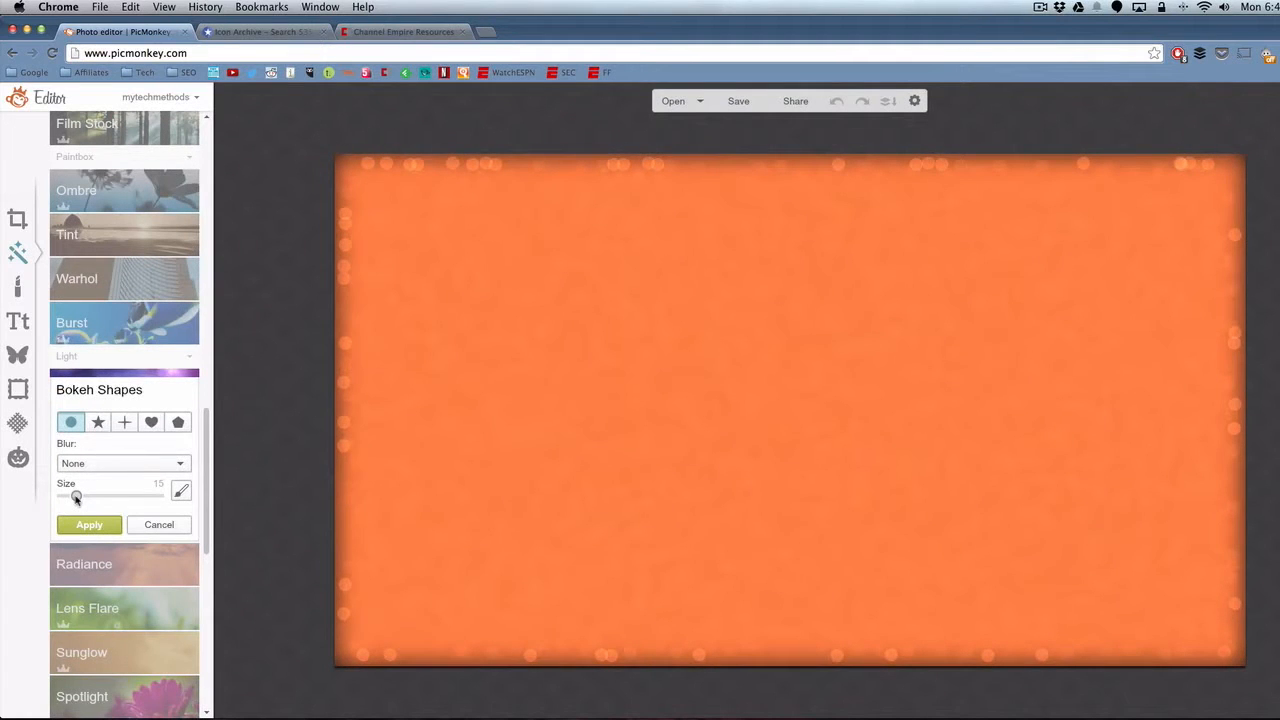
{"action": "left_click_drag", "start_coordinate": [80, 500], "coordinate": [82, 500]}
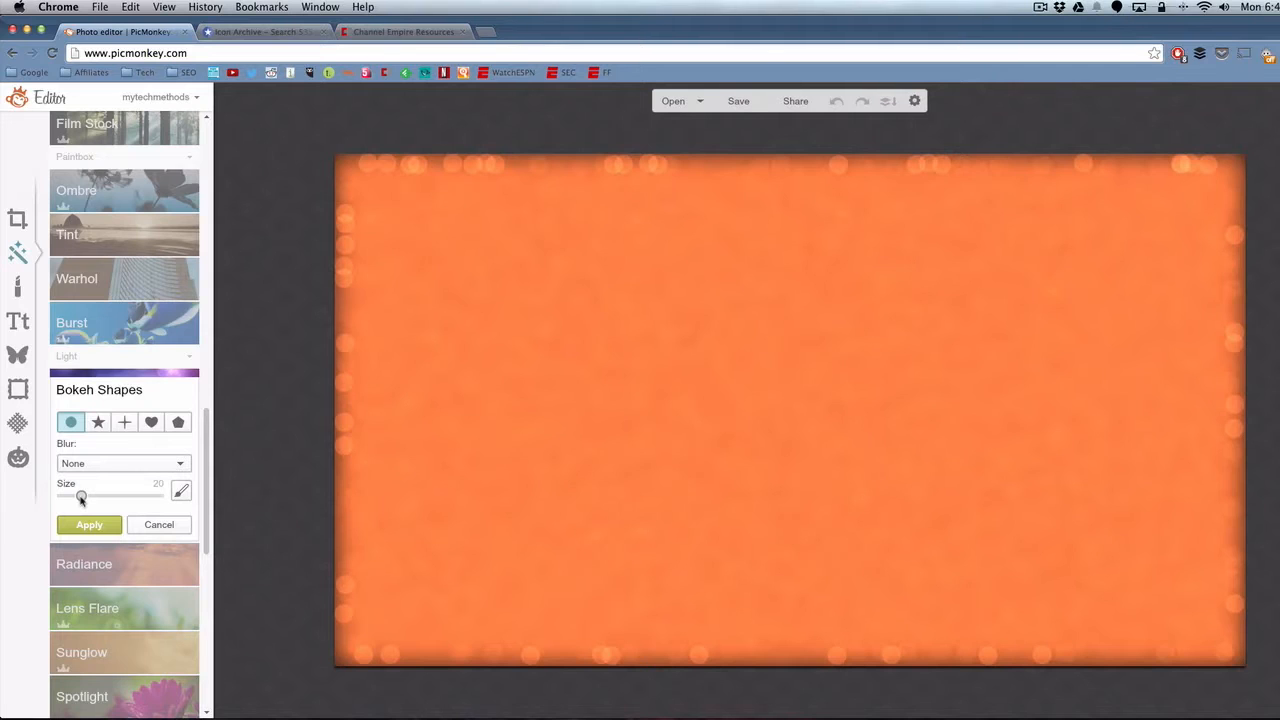
{"action": "left_click", "coordinate": [88, 525]}
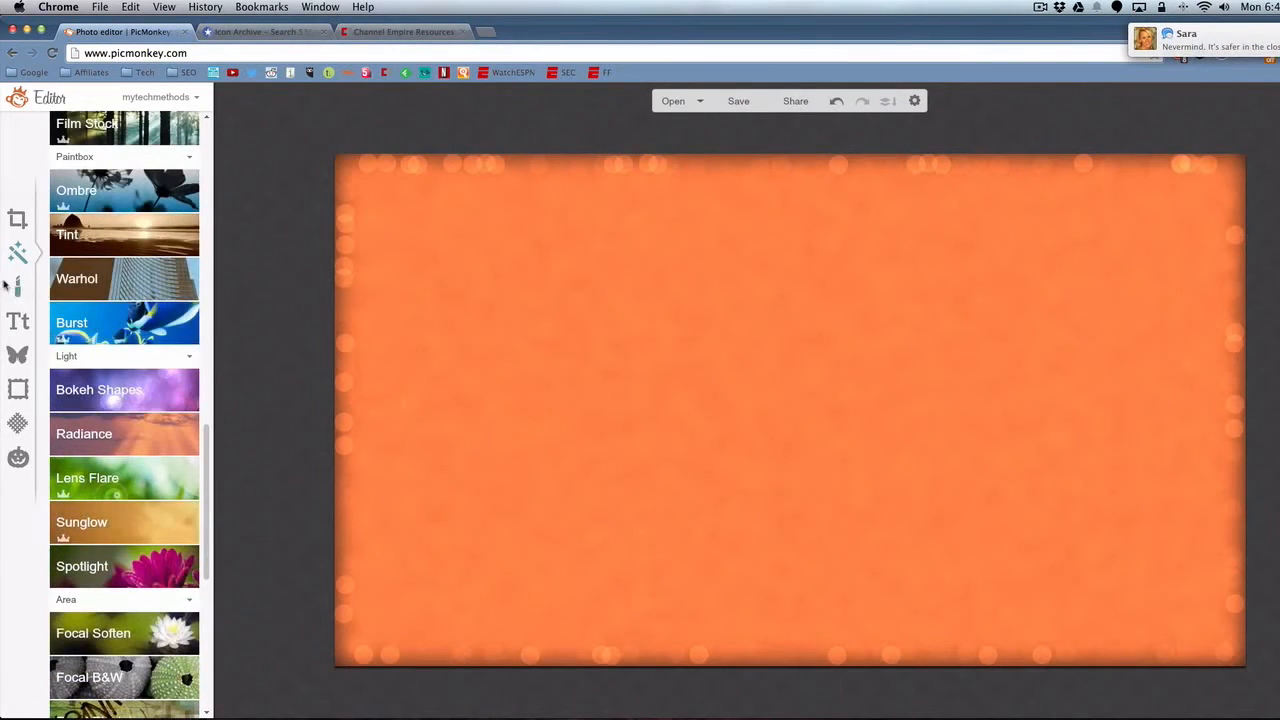
- Add the text PicMonkey to the canvas in the Norwester font
{"action": "left_click", "coordinate": [19, 320]}
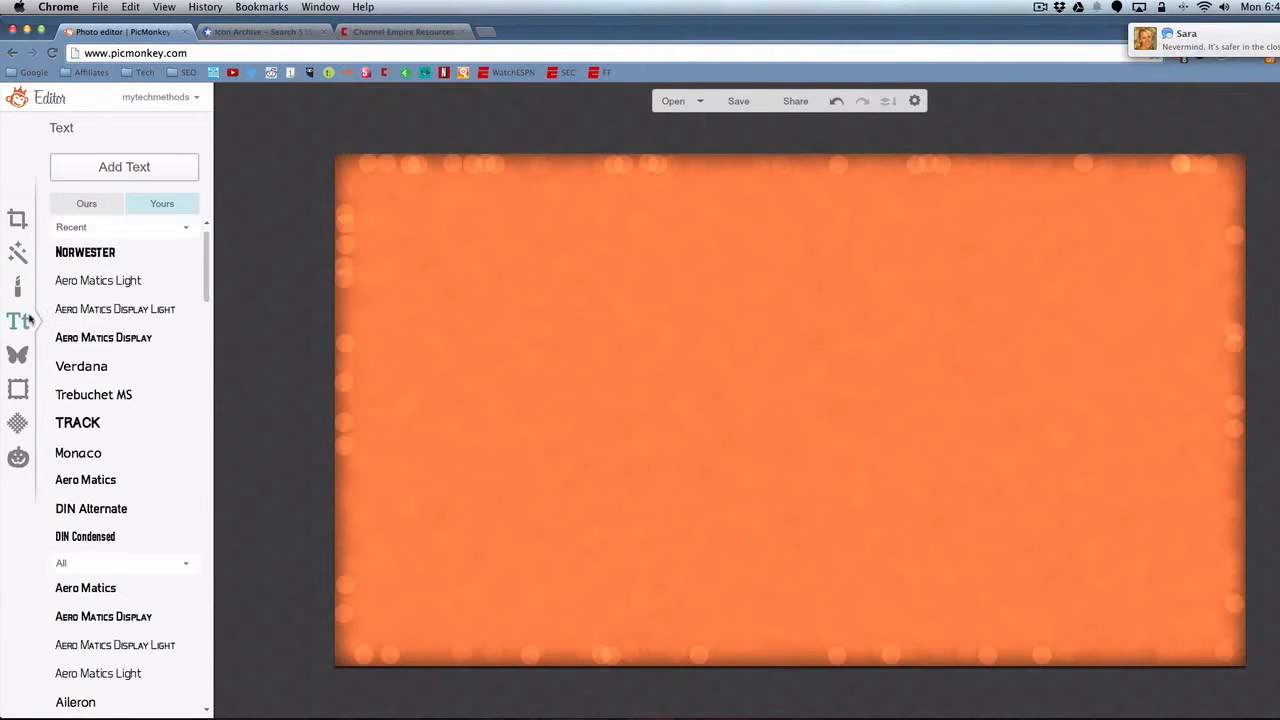
{"action": "left_click", "coordinate": [106, 262]}
{"action": "left_click", "coordinate": [172, 170]}
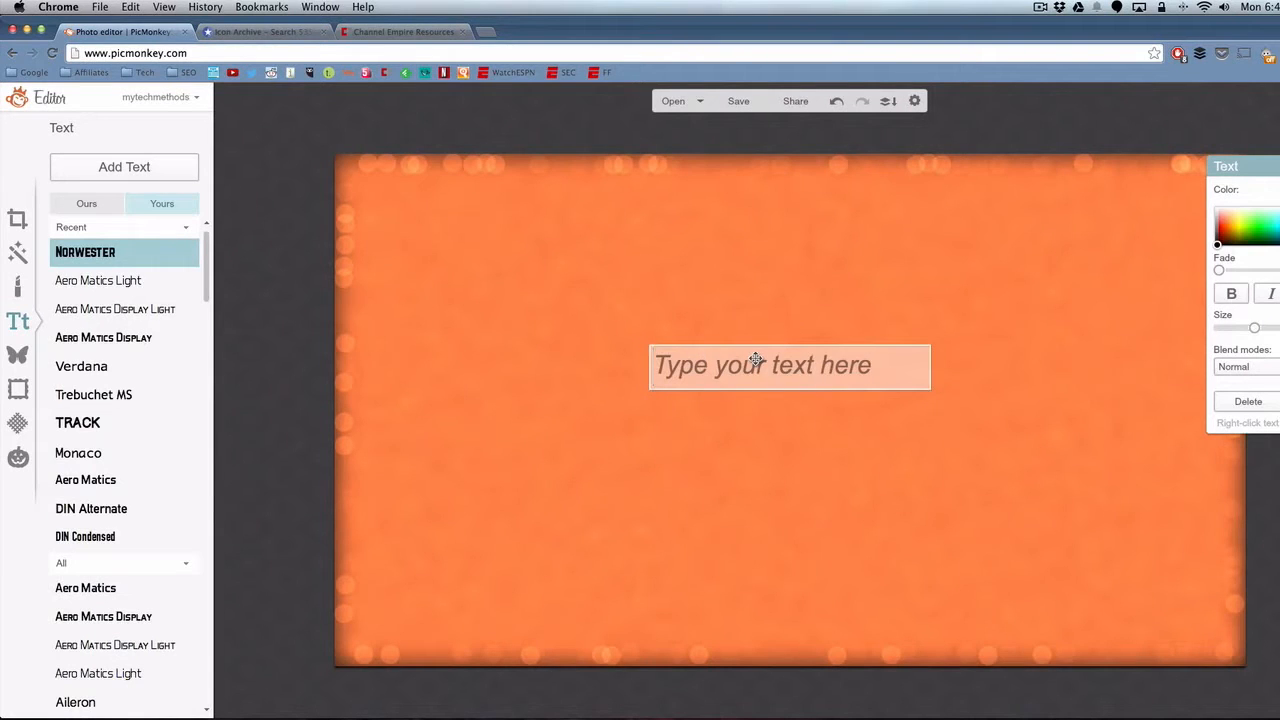
{"action": "type", "text": "PicMonkey"}
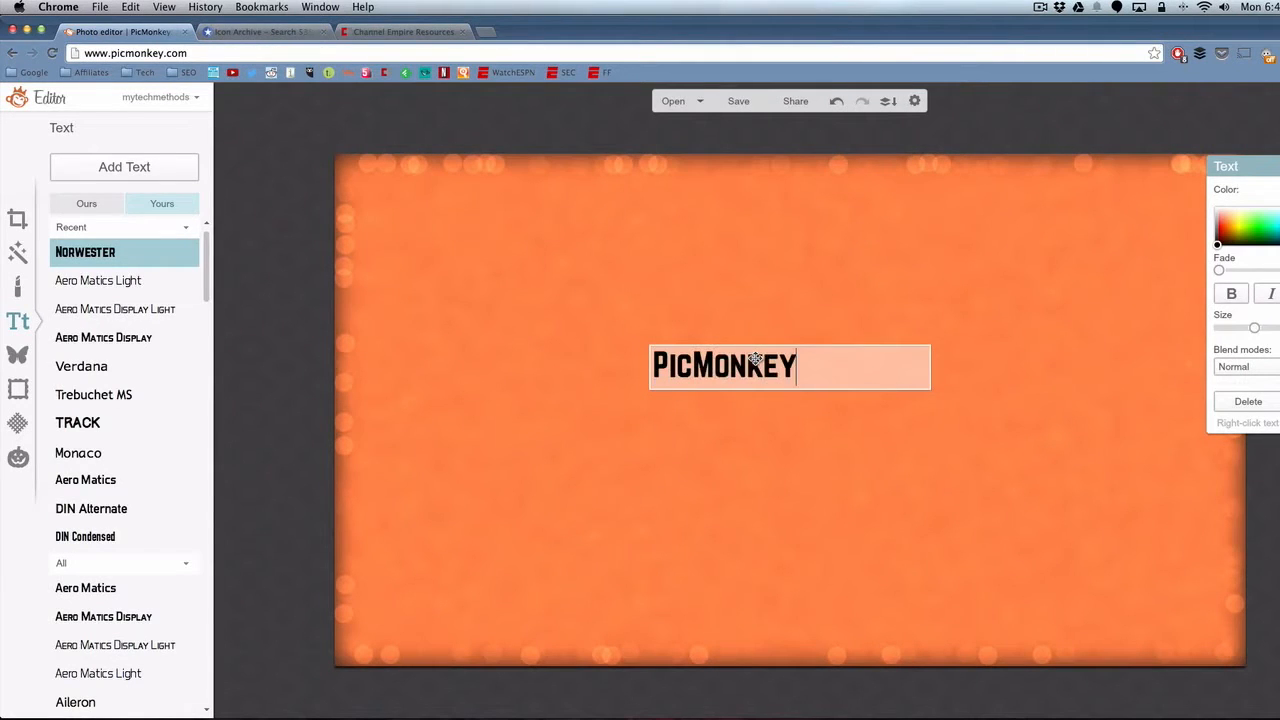
{"action": "left_click", "coordinate": [776, 418]}
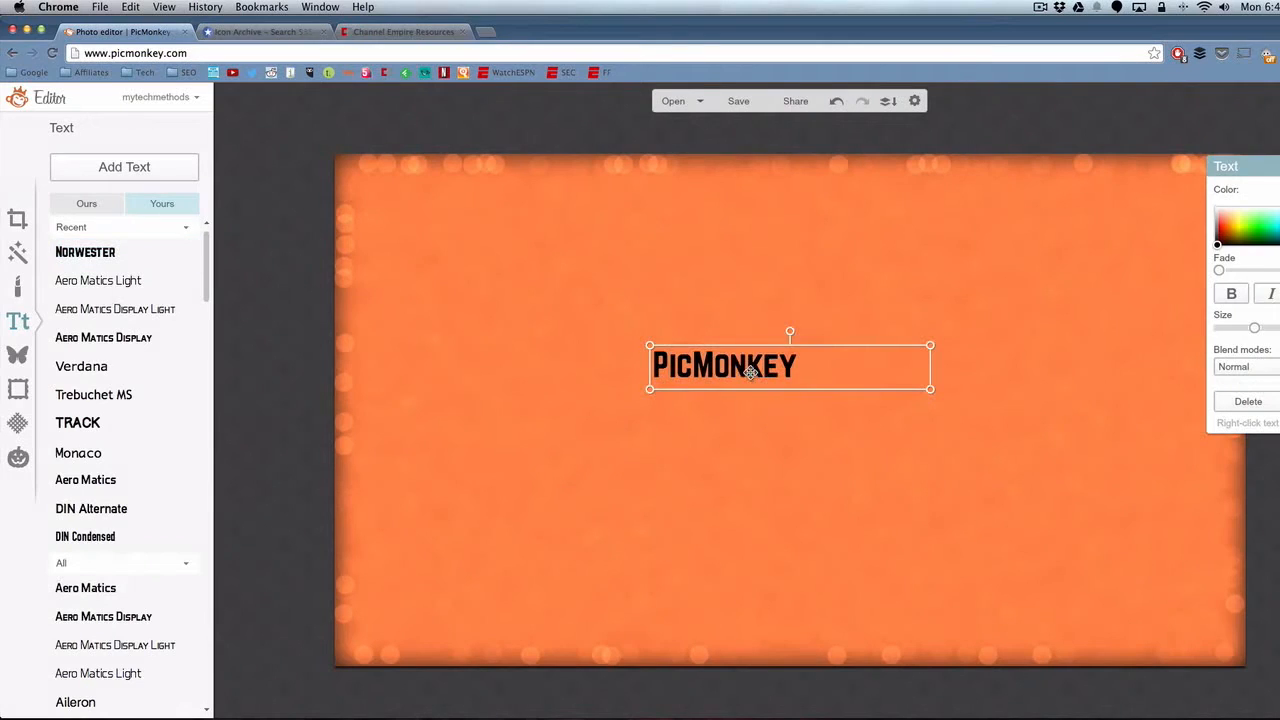
- Center-align the PicMonkey text and enlarge it to size 172 across the upper part of the canvas
{"action": "left_click_drag", "start_coordinate": [752, 372], "coordinate": [753, 287]}
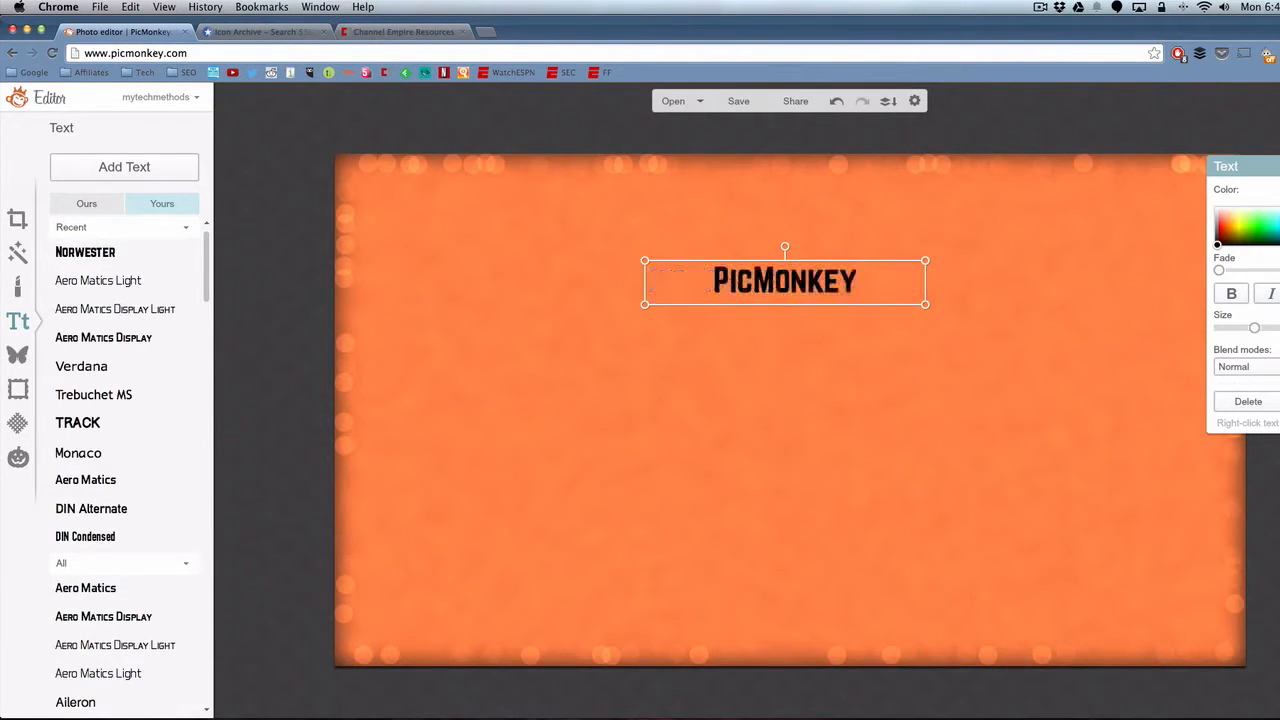
{"action": "left_click_drag", "start_coordinate": [799, 305], "coordinate": [799, 394]}
{"action": "left_click_drag", "start_coordinate": [785, 345], "coordinate": [779, 281]}
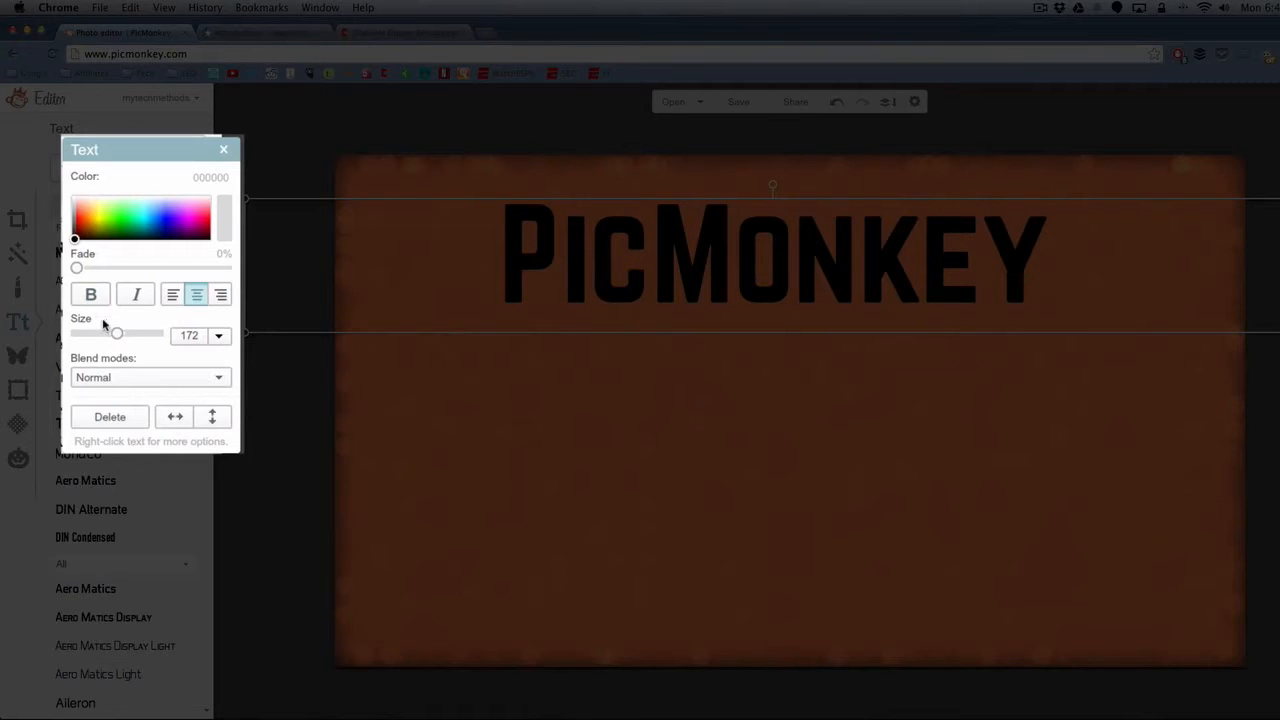
- Make the PicMonkey title a slightly faded white, a little larger, and place it closer to the canvas's upper edge
{"action": "left_click_drag", "start_coordinate": [79, 241], "coordinate": [70, 206]}
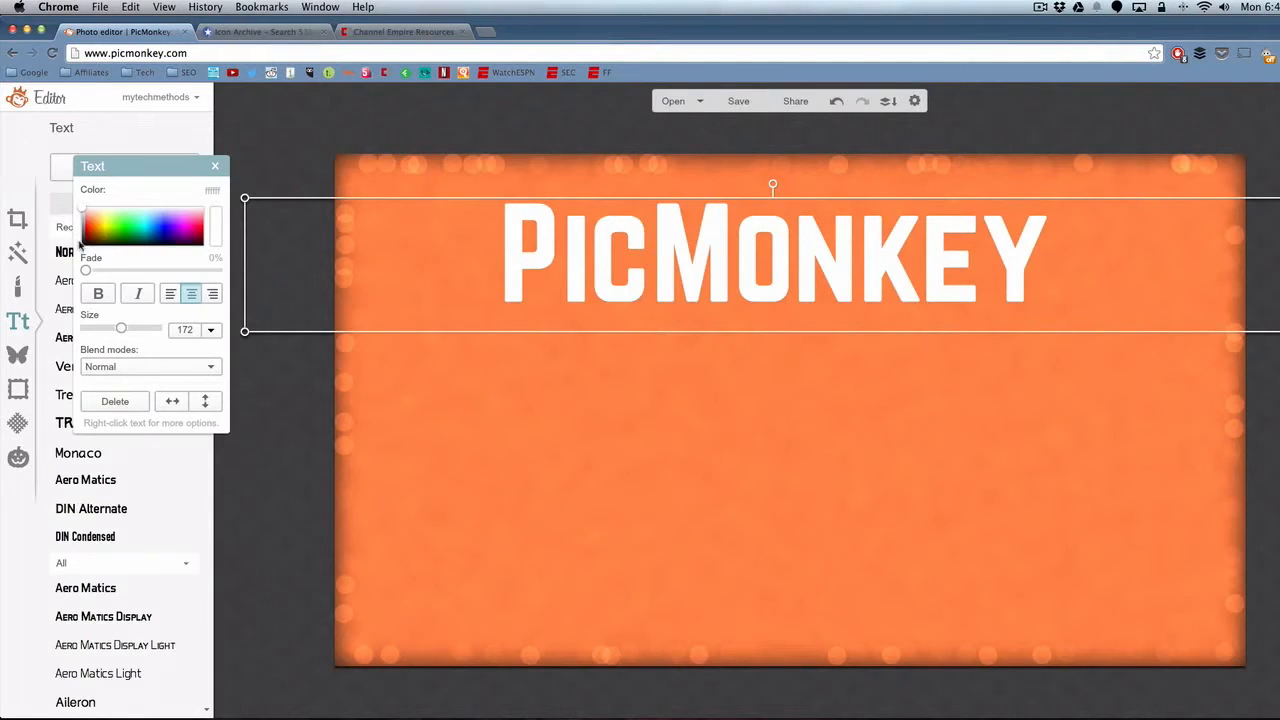
{"action": "left_click_drag", "start_coordinate": [87, 270], "coordinate": [95, 270]}
{"action": "left_click_drag", "start_coordinate": [121, 330], "coordinate": [123, 331]}
{"action": "left_click", "coordinate": [544, 412]}
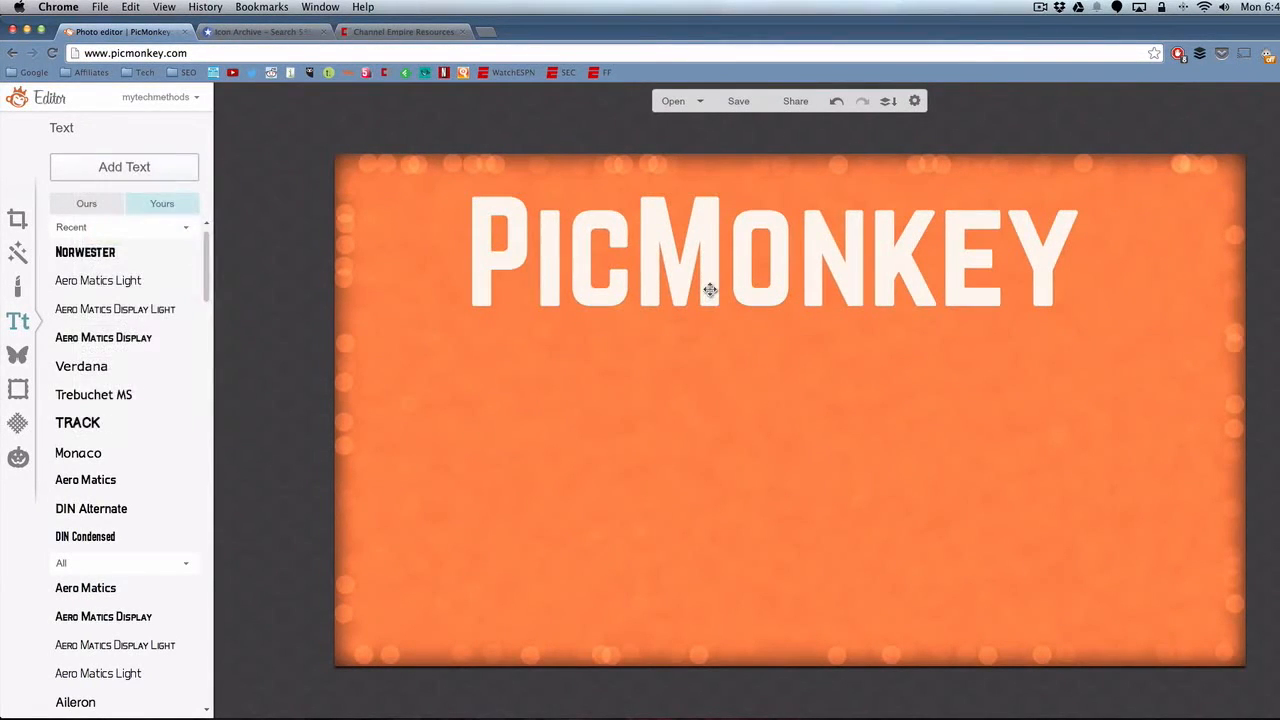
{"action": "left_click_drag", "start_coordinate": [729, 266], "coordinate": [734, 250]}
{"action": "left_click", "coordinate": [731, 347]}
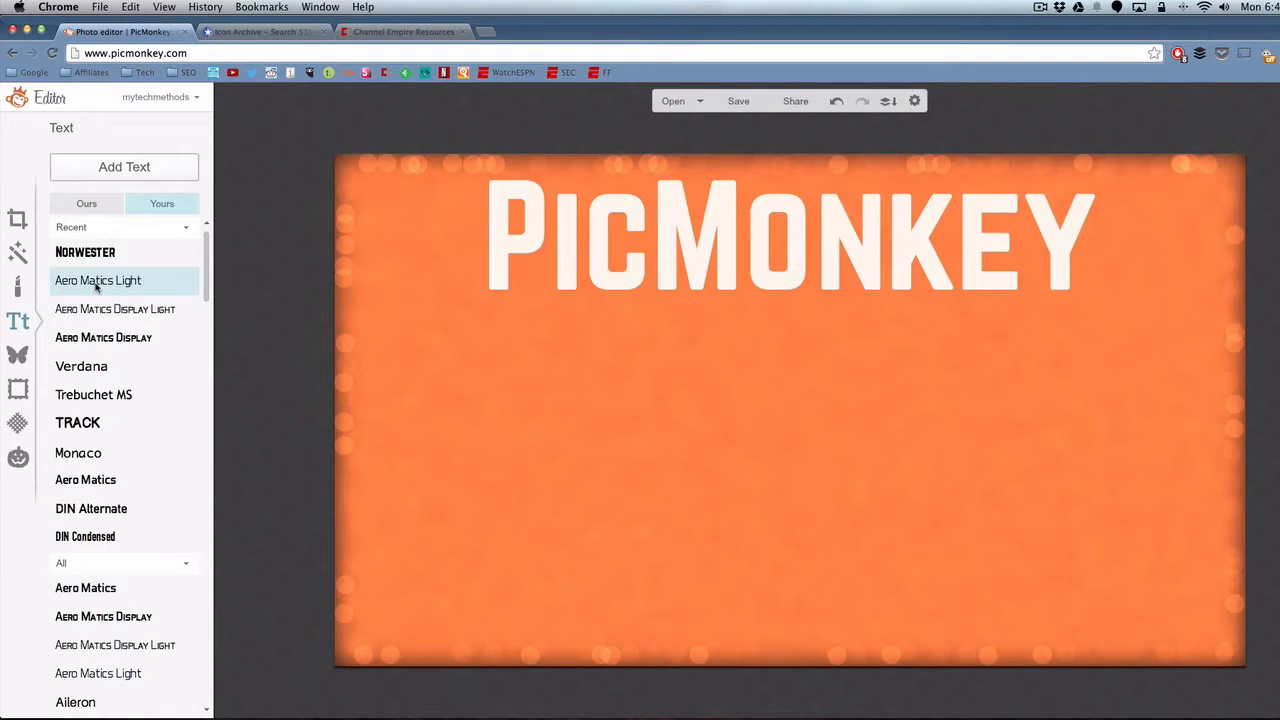
- Add the text TUTORIAL in Aero Matics Light, centered below the PicMonkey title at size 162
{"action": "left_click", "coordinate": [97, 283]}
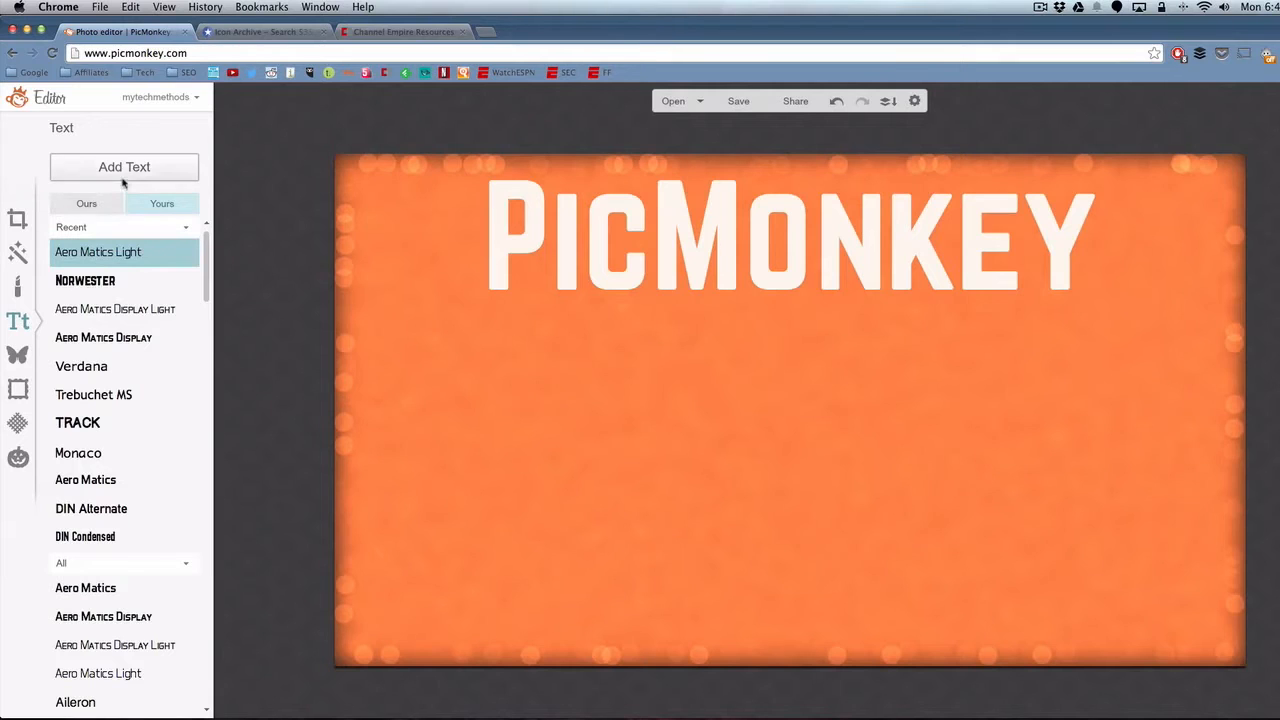
{"action": "left_click", "coordinate": [129, 170]}
{"action": "left_click", "coordinate": [722, 368]}
{"action": "type", "text": "tut"}
{"action": "key", "text": "BackSpace"}
{"action": "key", "text": "BackSpace"}
{"action": "key", "text": "BackSpace"}
{"action": "type", "text": "T"}
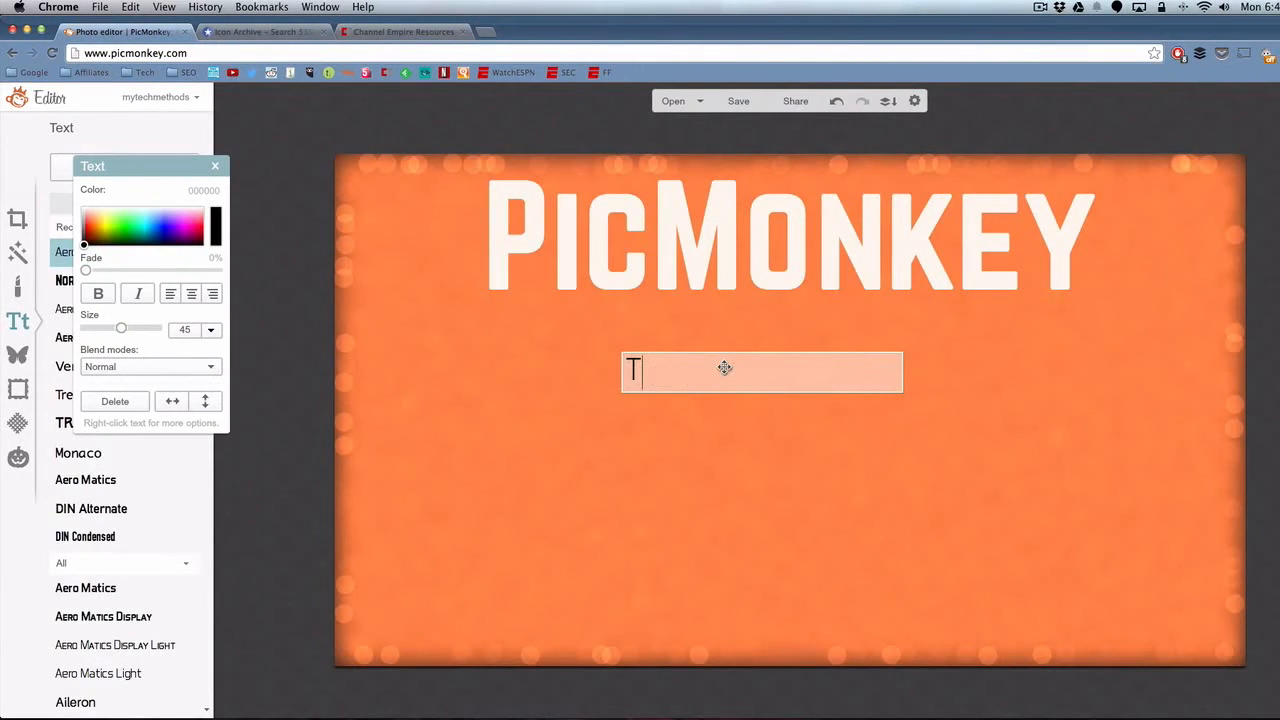
{"action": "type", "text": "UTORIAL"}
{"action": "left_click", "coordinate": [714, 405]}
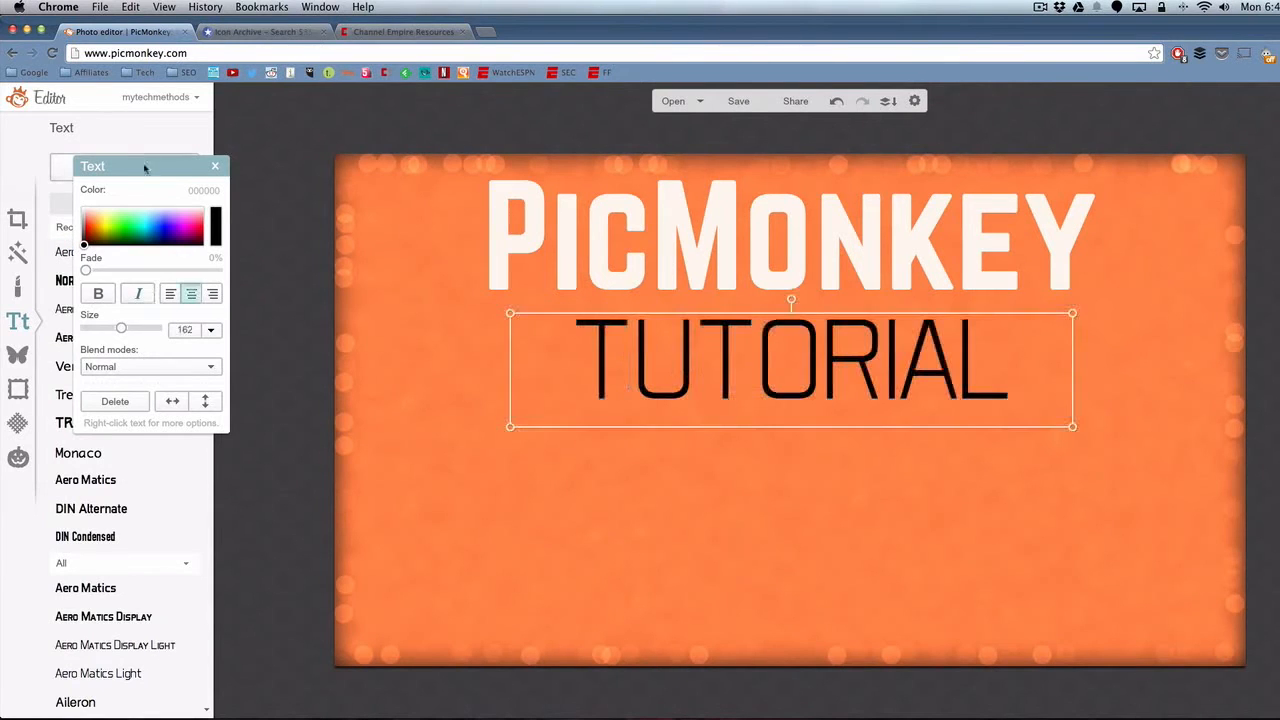
- Try several of the recent fonts on the TUTORIAL text and settle on DIN Condensed
{"action": "left_click_drag", "start_coordinate": [146, 170], "coordinate": [336, 198]}
{"action": "left_click", "coordinate": [115, 309]}
{"action": "left_click", "coordinate": [105, 337]}
{"action": "left_click", "coordinate": [98, 394]}
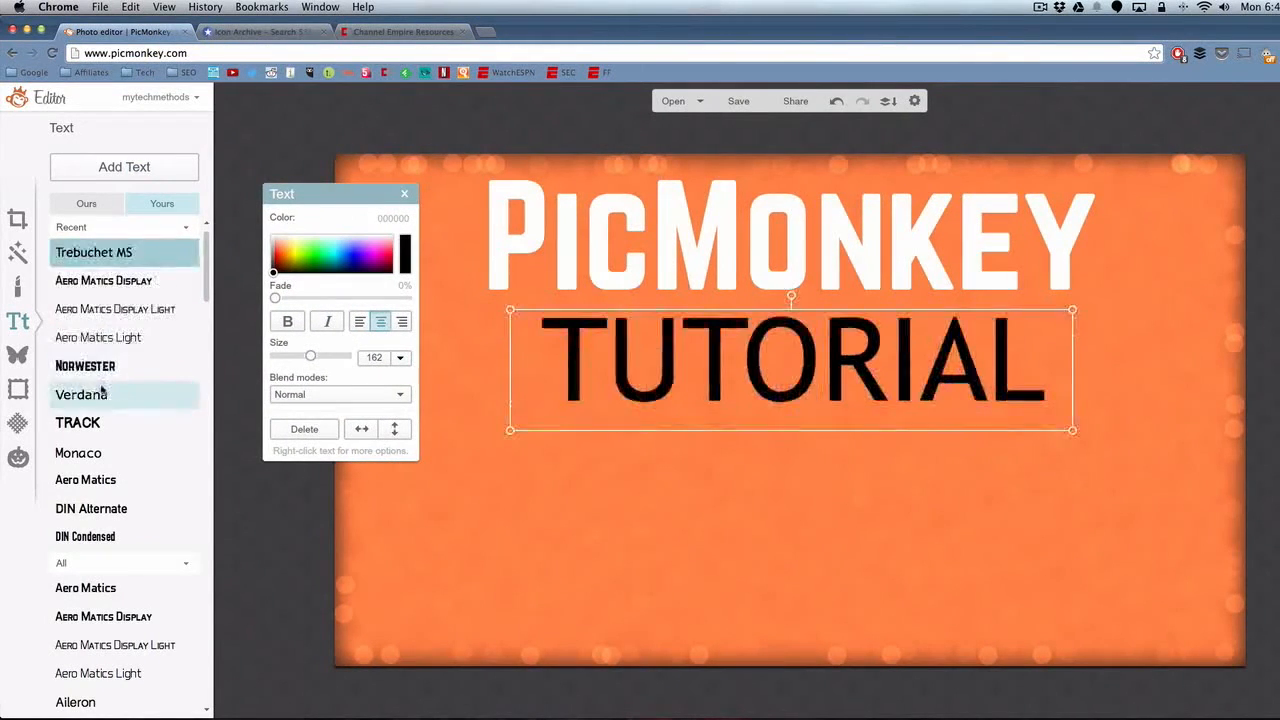
{"action": "left_click", "coordinate": [101, 423]}
{"action": "left_click", "coordinate": [88, 453]}
{"action": "left_click", "coordinate": [88, 480]}
{"action": "left_click", "coordinate": [92, 508]}
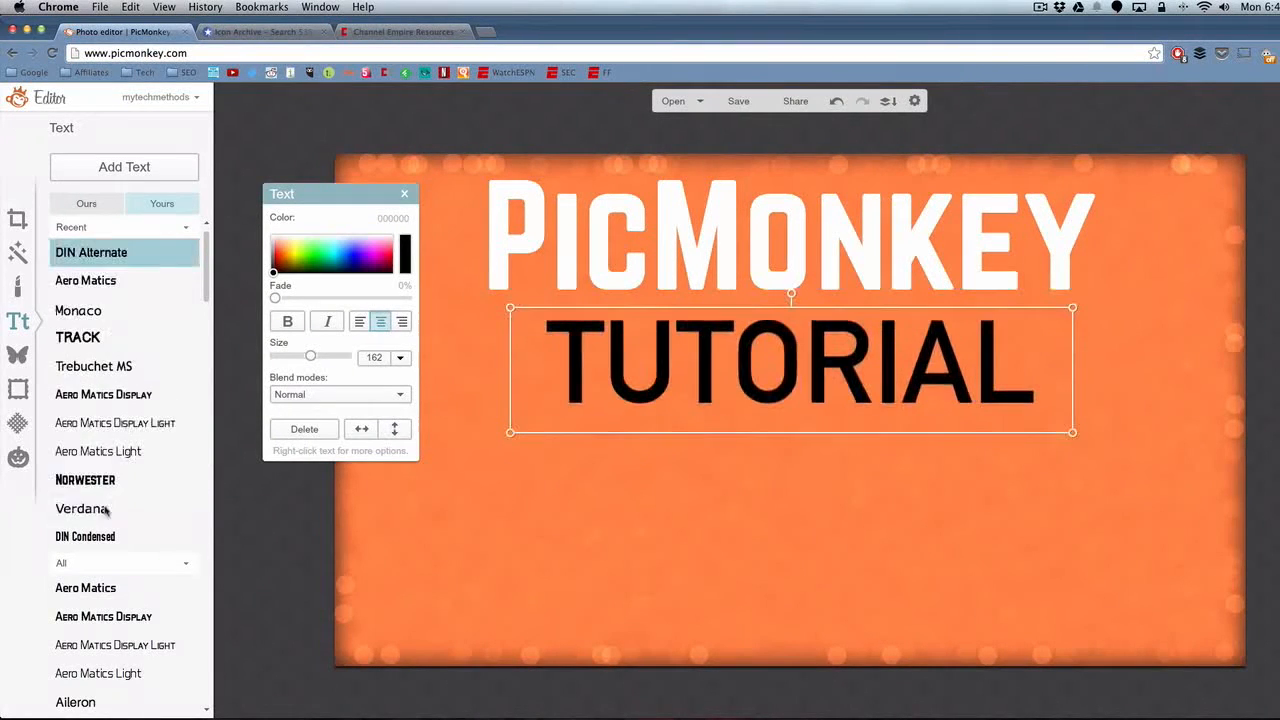
{"action": "left_click", "coordinate": [100, 532]}
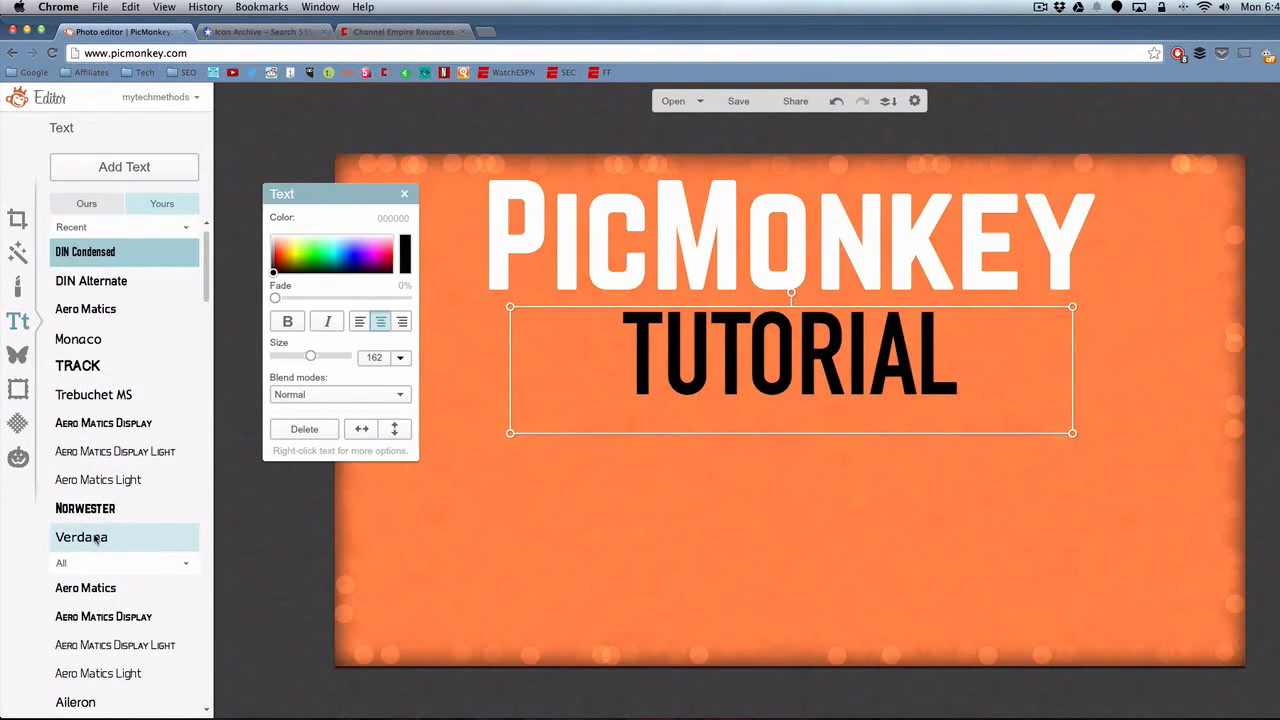
- Enlarge the TUTORIAL text to about size 216 and center it directly beneath the PicMonkey title
{"action": "left_click_drag", "start_coordinate": [1072, 433], "coordinate": [1255, 507]}
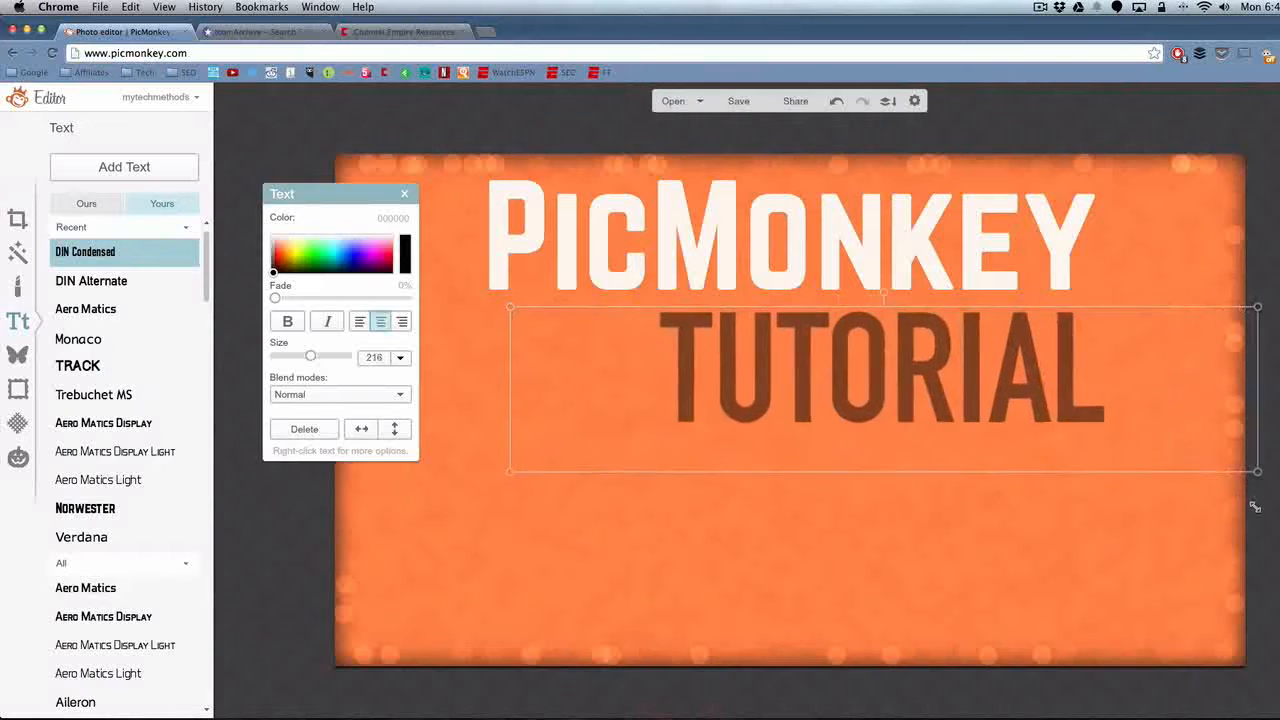
{"action": "left_click_drag", "start_coordinate": [877, 337], "coordinate": [785, 334]}
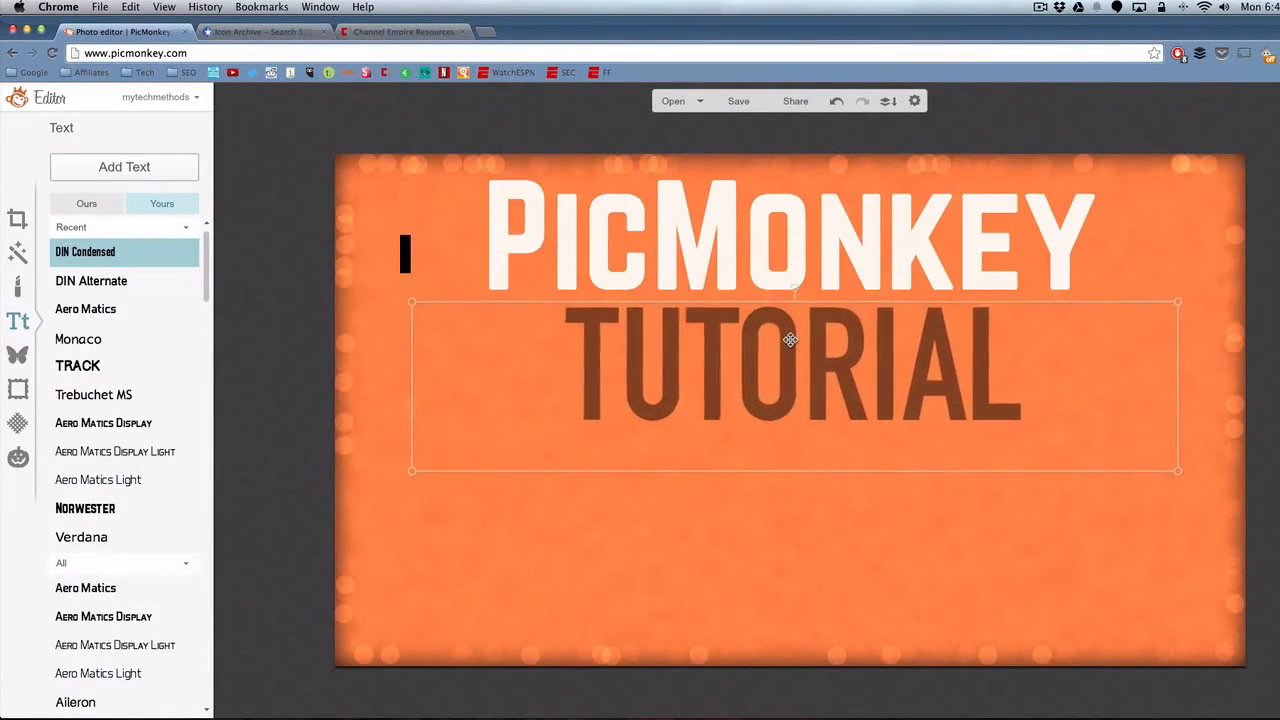
{"action": "left_click", "coordinate": [794, 509]}
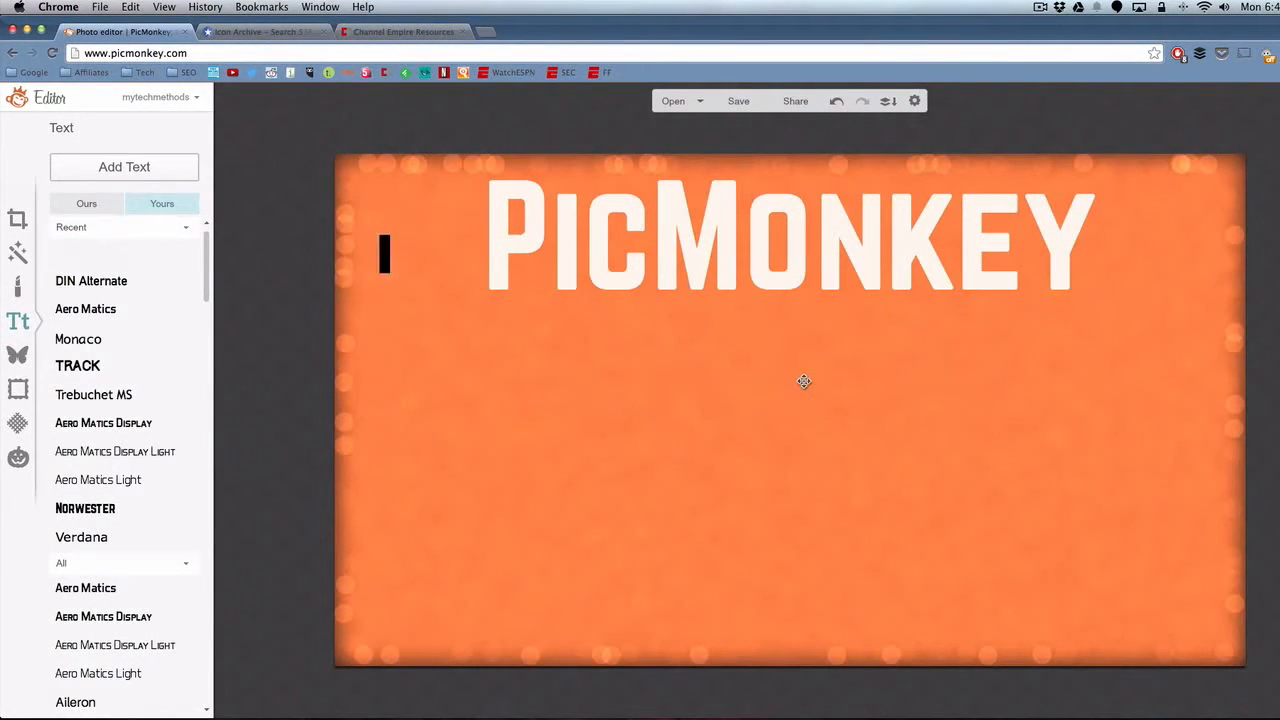
{"action": "left_click", "coordinate": [804, 381]}
{"action": "left_click", "coordinate": [523, 423]}
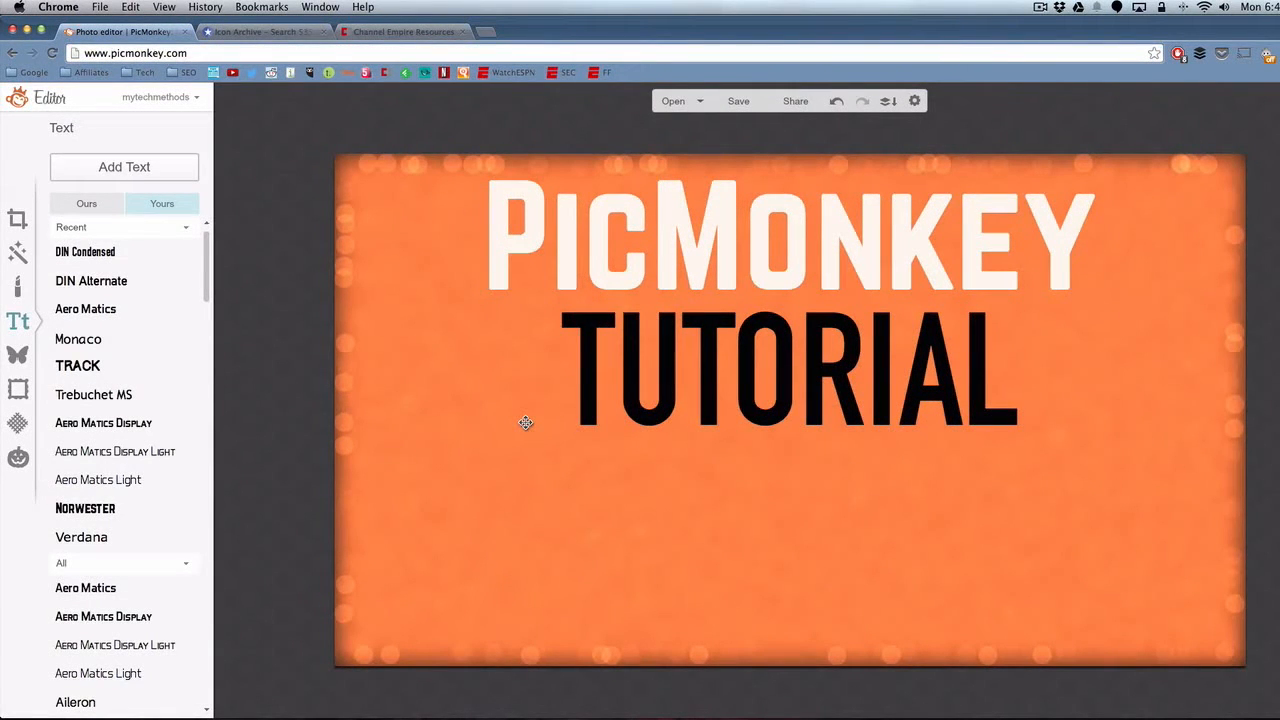
- Switch to the IconArchive website and search its icons for monkey
{"action": "left_click", "coordinate": [256, 32]}
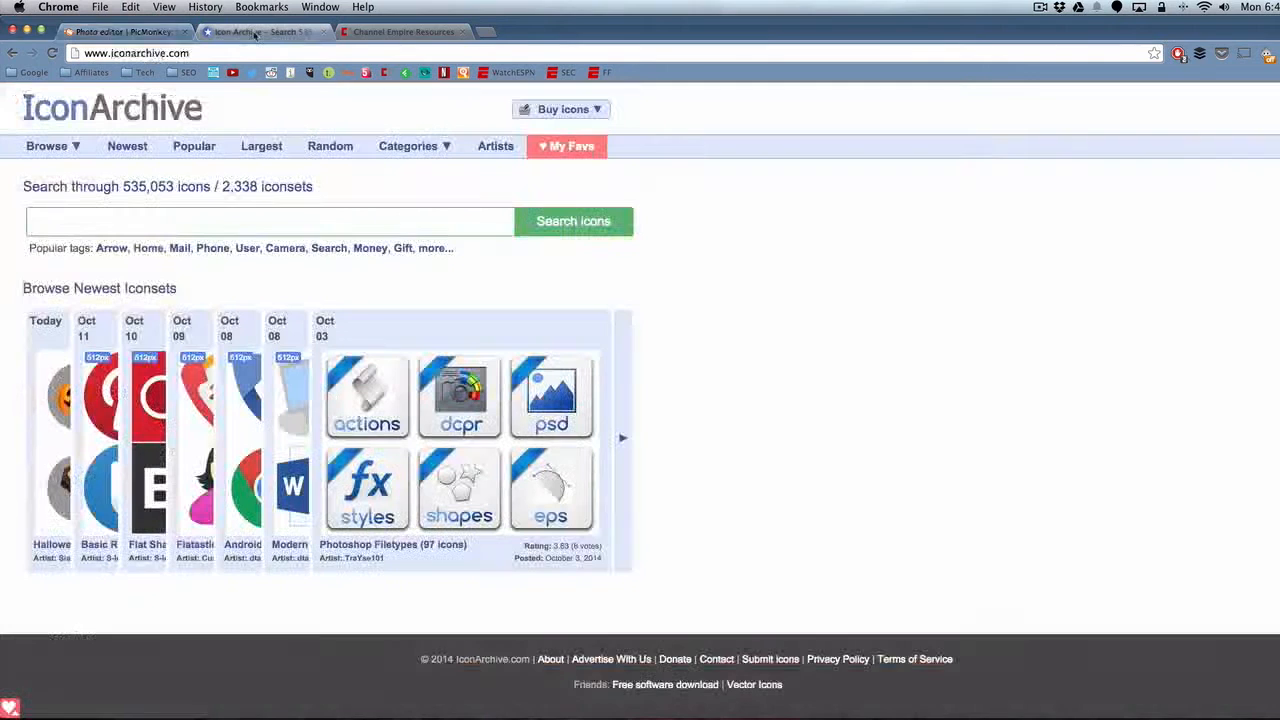
{"action": "left_click", "coordinate": [220, 210]}
{"action": "type", "text": "monkey"}
{"action": "key", "text": "Return"}
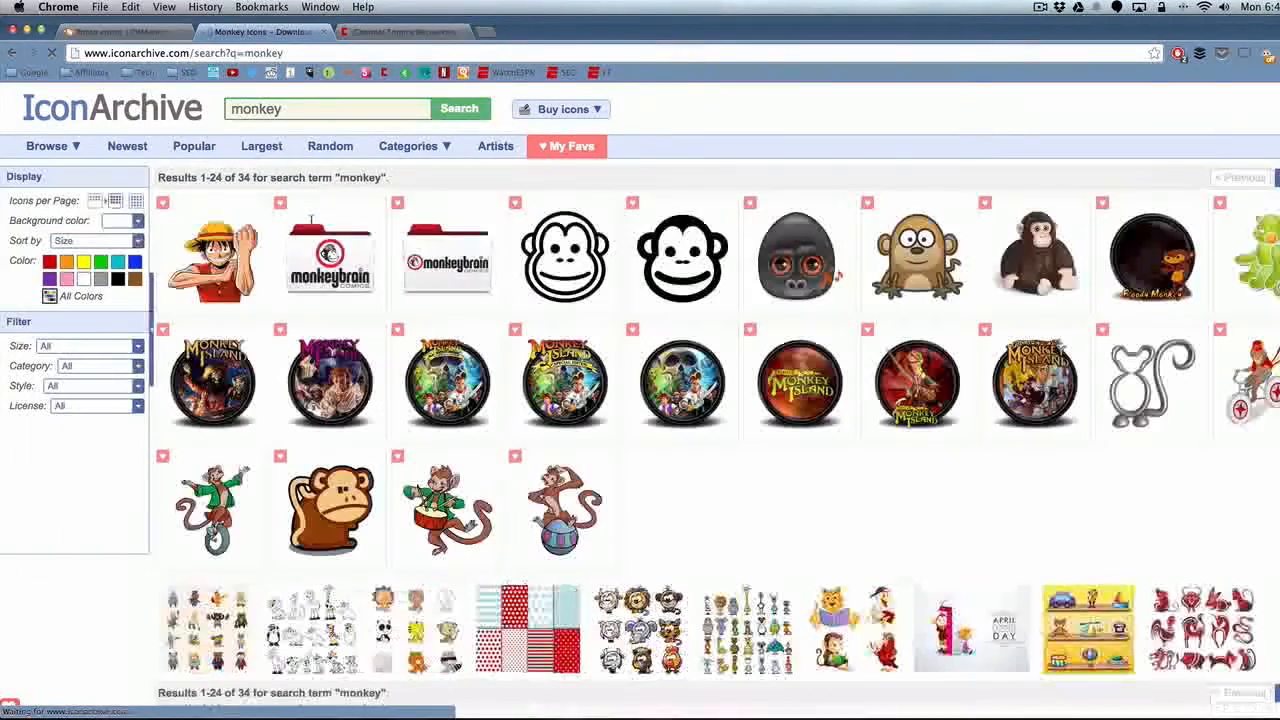
- Open the solid black Astrology Year Of Monkey icon and save its 512px PNG to Downloads as Astrology-Year-Of-Monkey-icon
{"action": "left_click", "coordinate": [665, 262]}
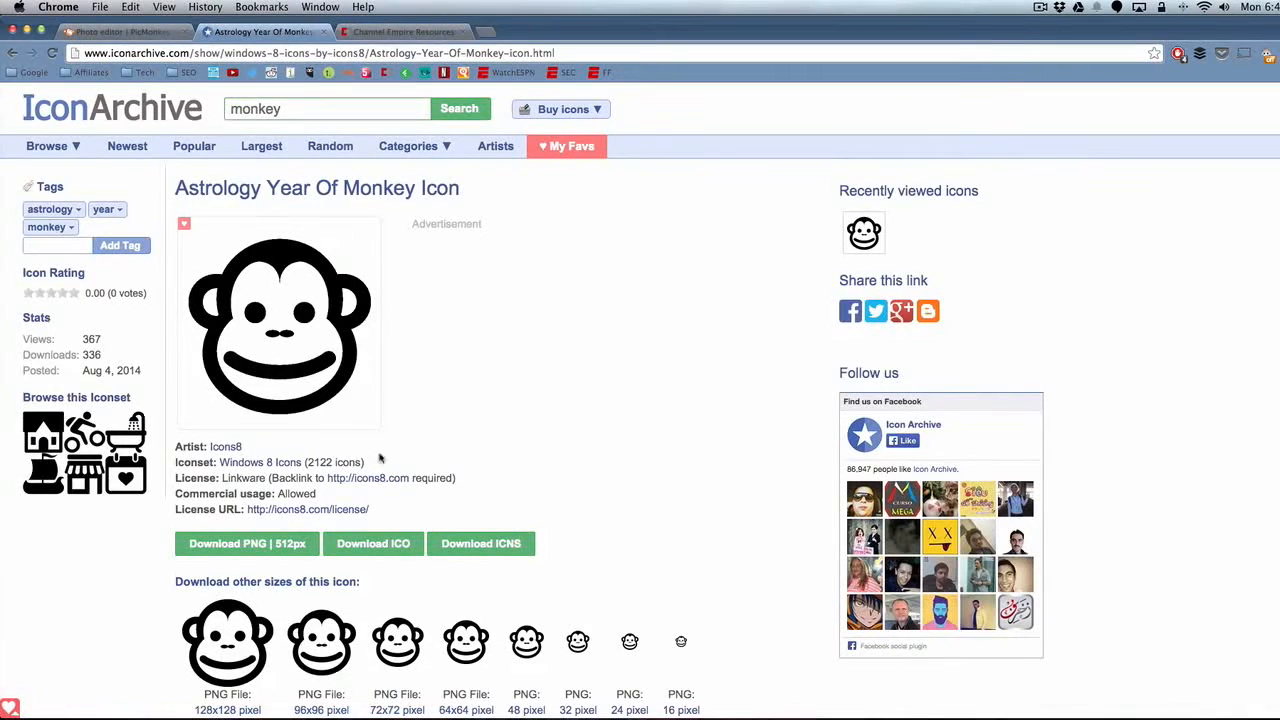
{"action": "left_click", "coordinate": [250, 547]}
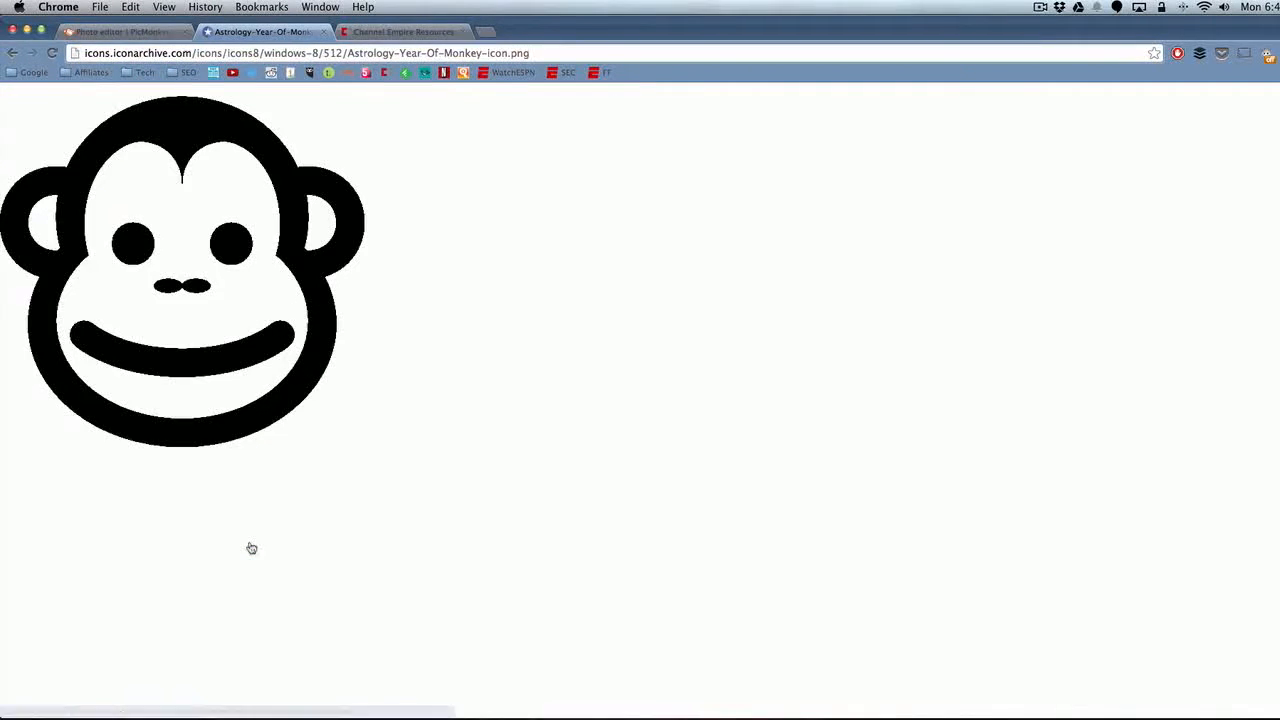
{"action": "right_click", "coordinate": [212, 189]}
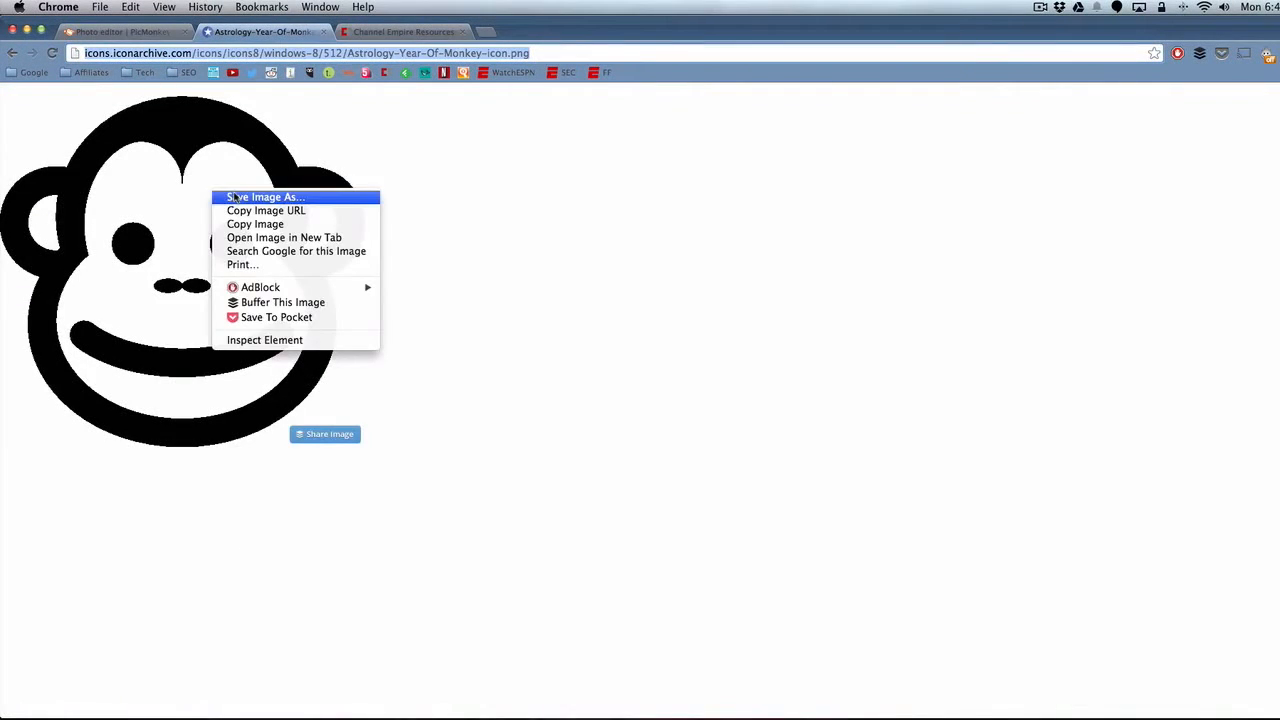
{"action": "left_click", "coordinate": [234, 197]}
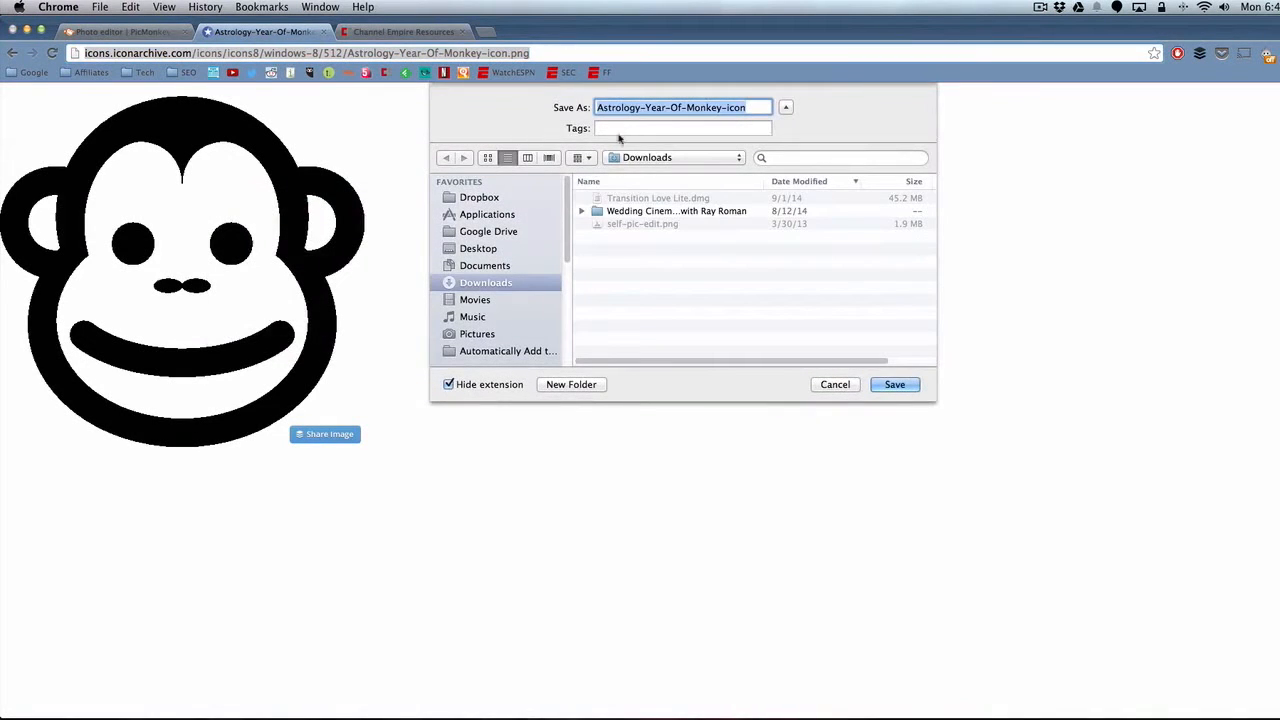
{"action": "left_click", "coordinate": [896, 386]}
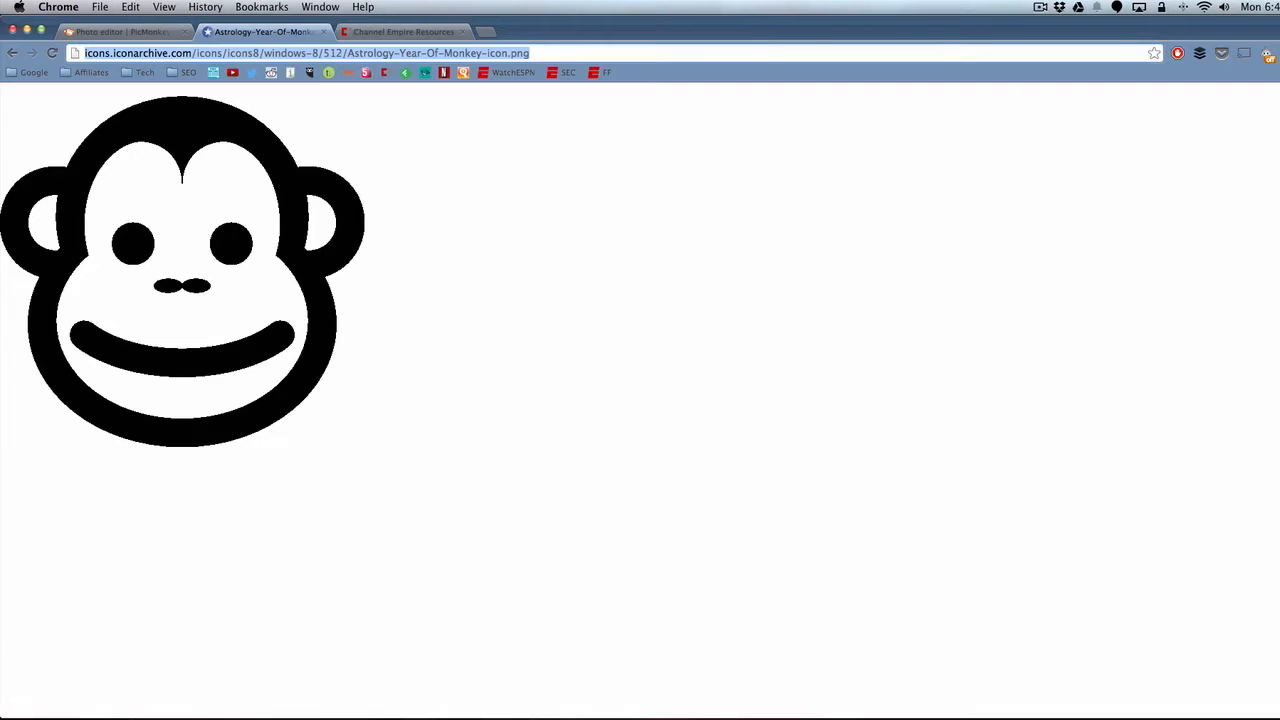
- Switch back to PicMonkey, add the monkey icon PNG from Downloads as a custom overlay, and place it on the canvas's lower-left area
{"action": "left_click", "coordinate": [90, 33]}
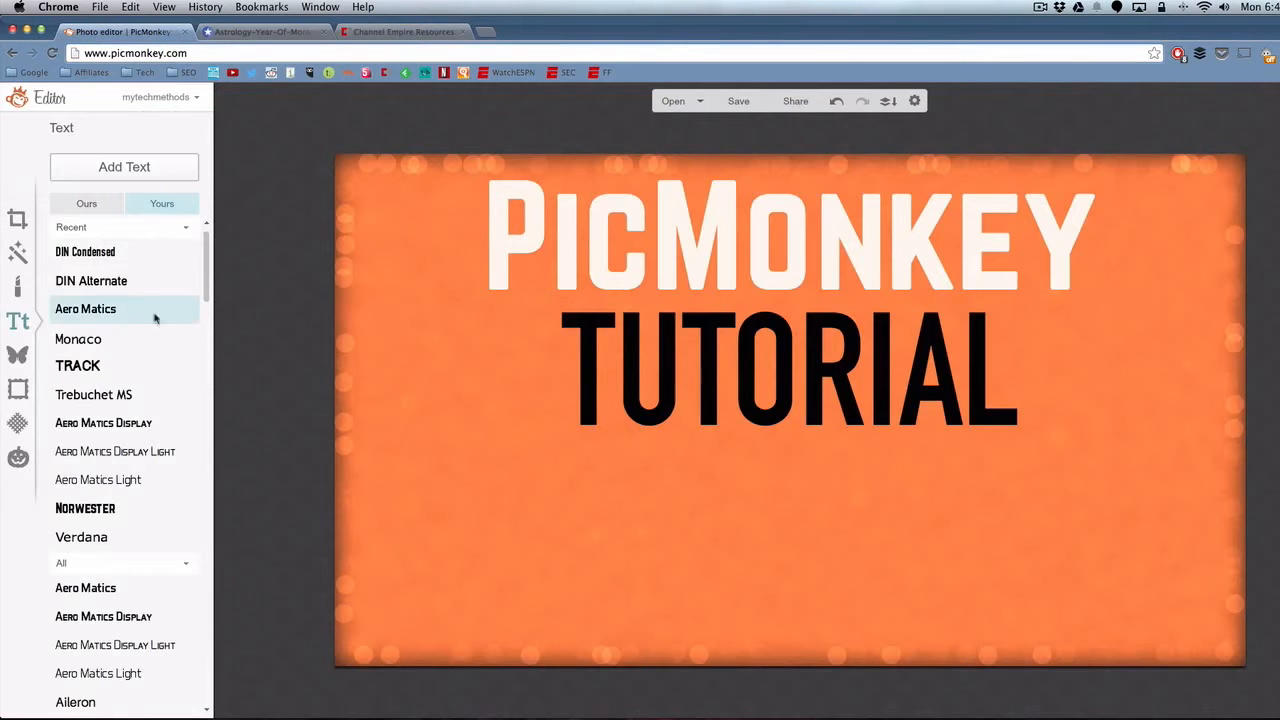
{"action": "left_click", "coordinate": [16, 355]}
{"action": "scroll", "coordinate": [199, 135], "scroll_direction": "up", "scroll_amount": 10}
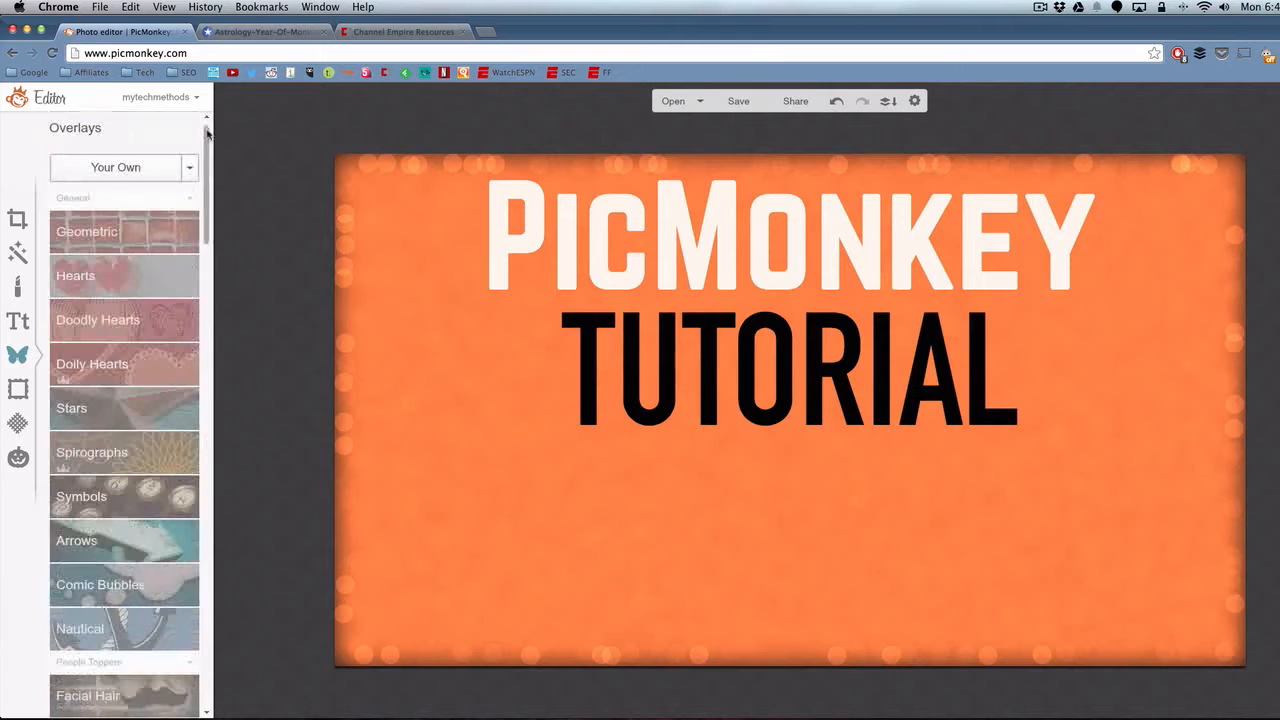
{"action": "left_click", "coordinate": [141, 168]}
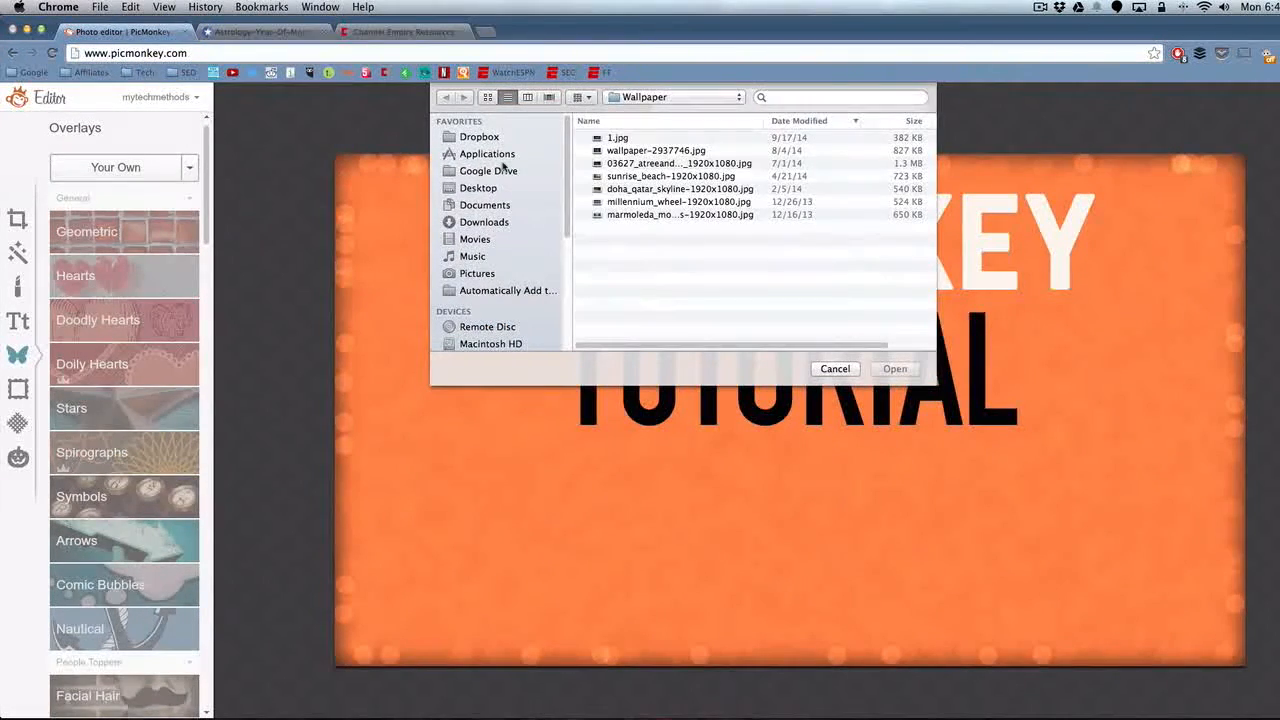
{"action": "left_click", "coordinate": [500, 205]}
{"action": "left_click", "coordinate": [500, 221]}
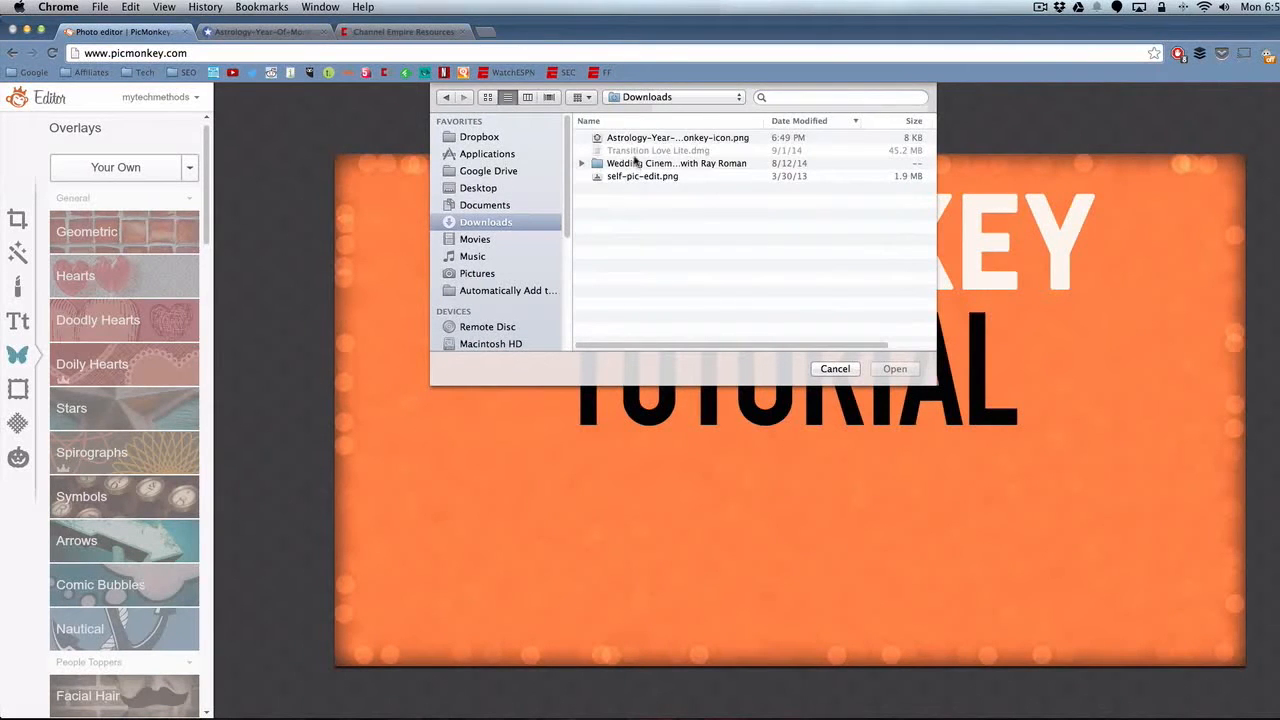
{"action": "left_click", "coordinate": [895, 370]}
{"action": "left_click_drag", "start_coordinate": [696, 368], "coordinate": [660, 404]}
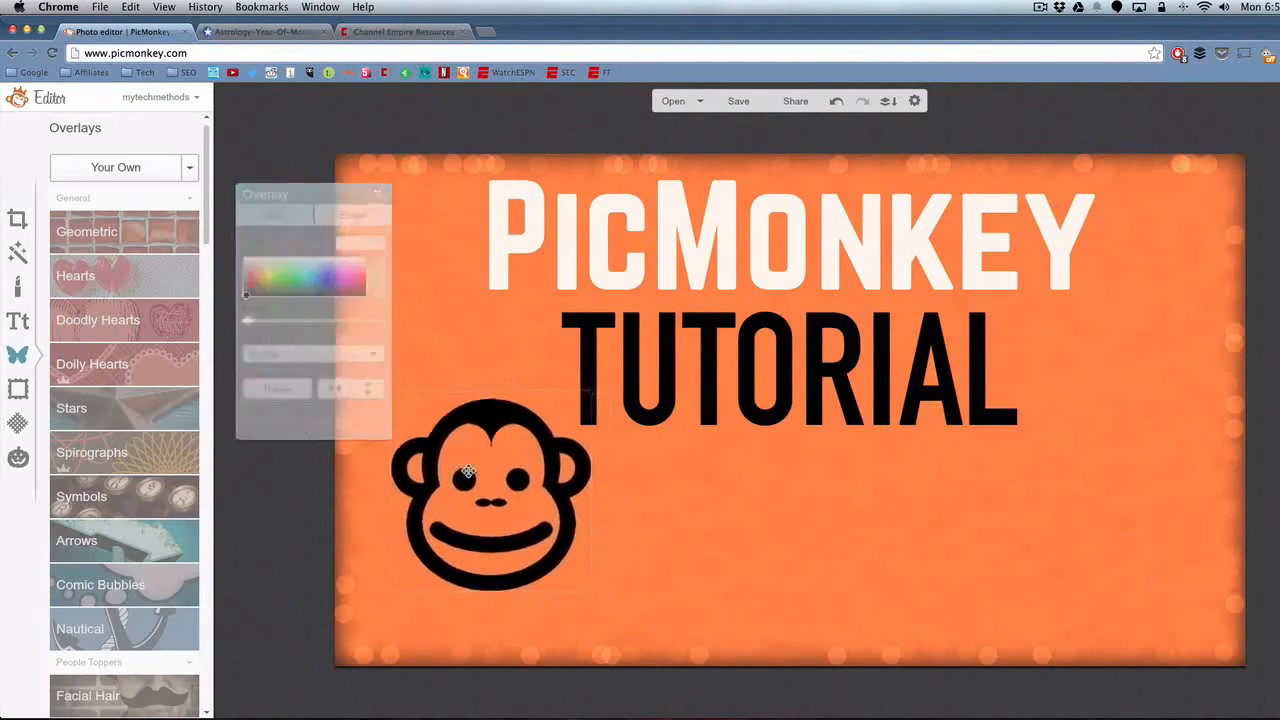